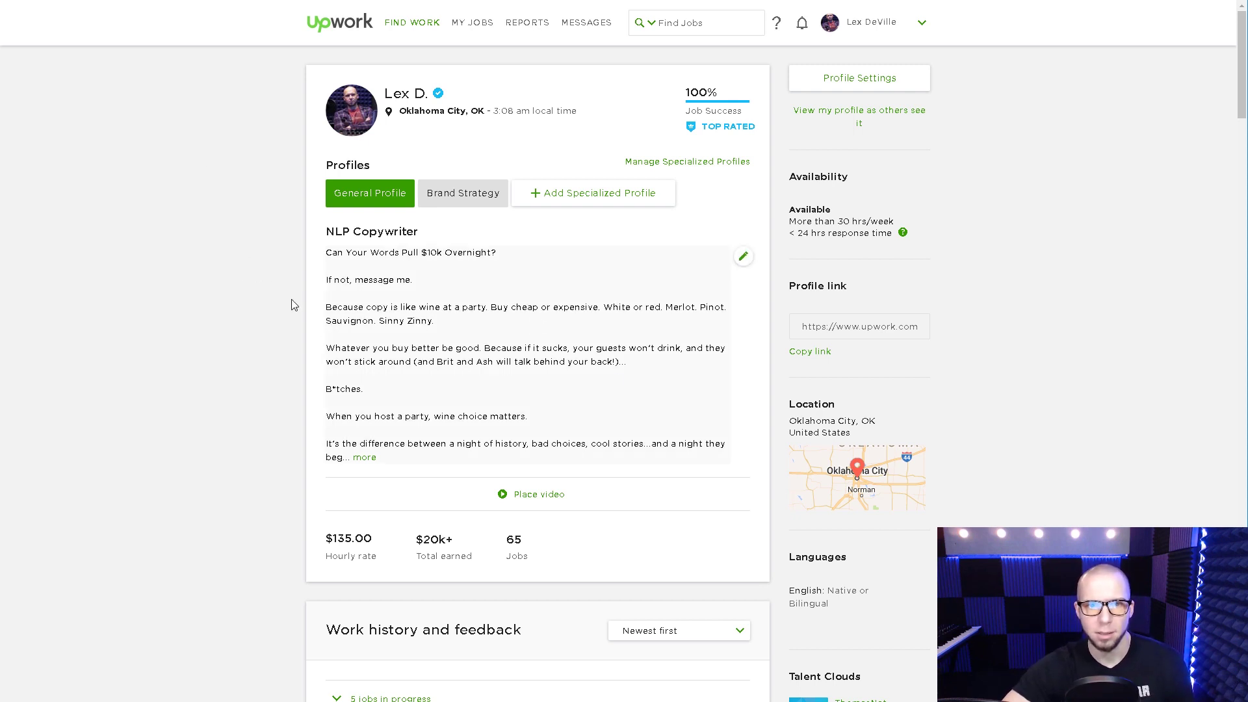
Toggle between the Brand Strategy specialized profile and the general profile, ending on the general profile
left_click(470, 202)
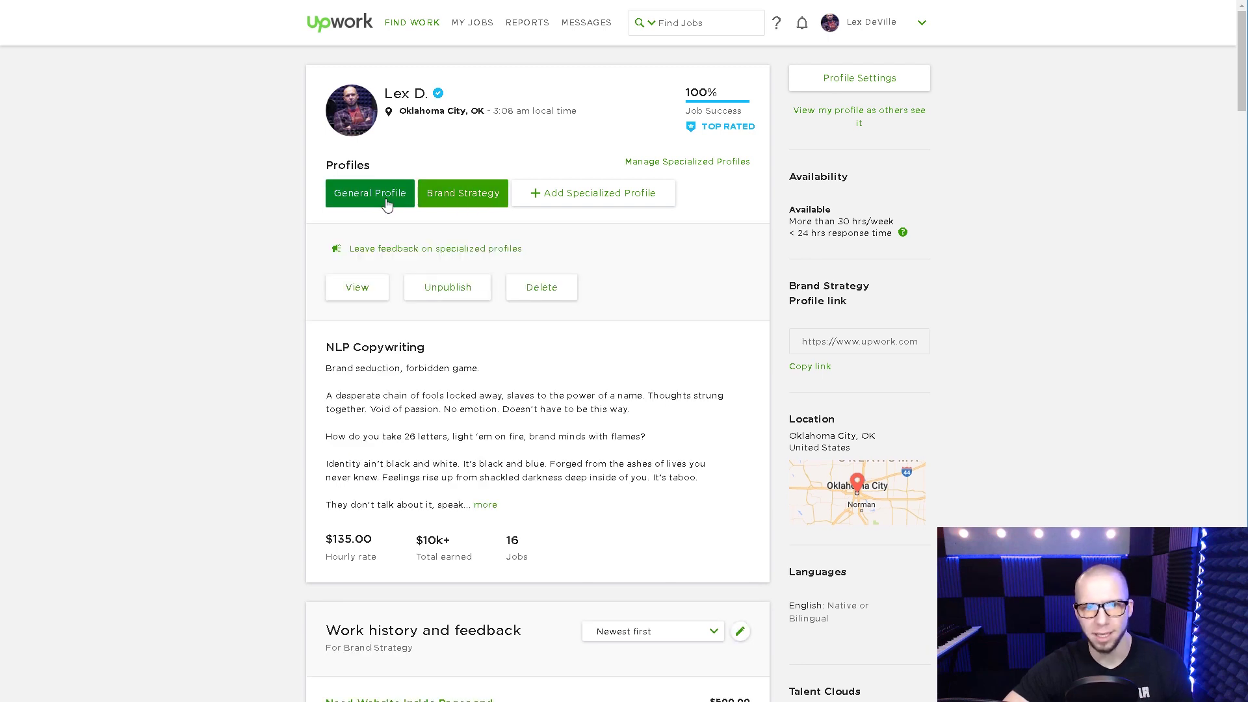
left_click(386, 204)
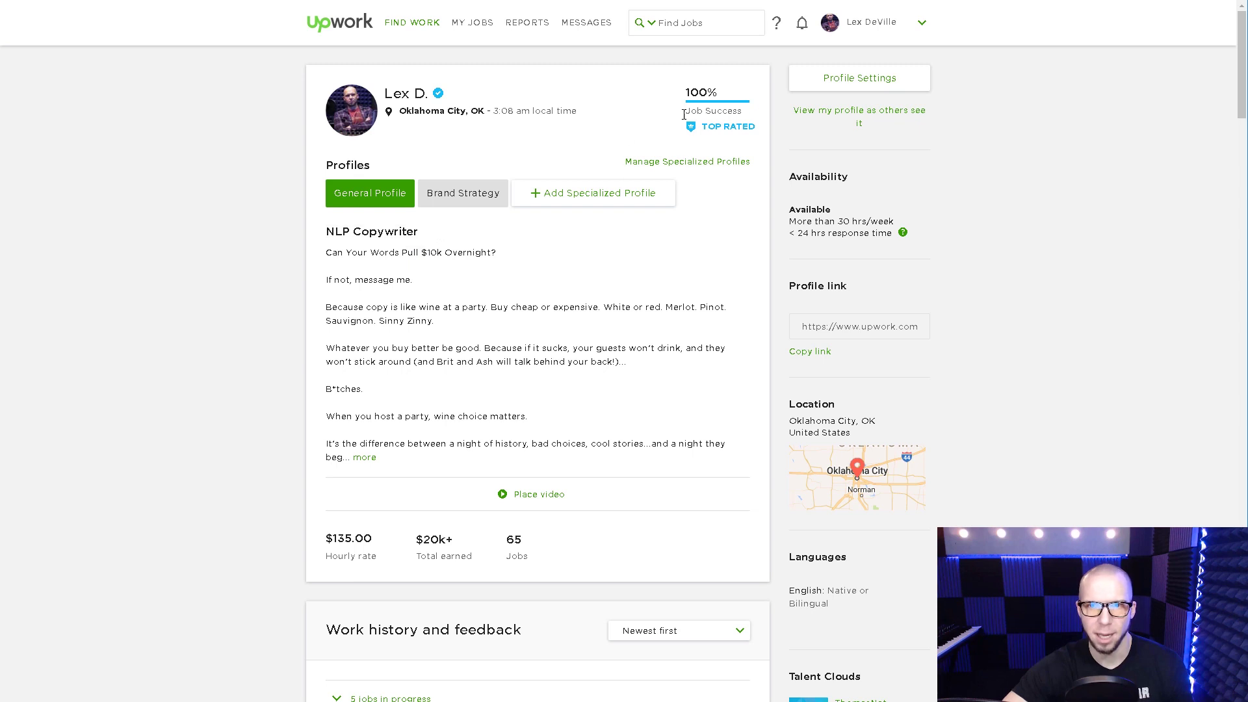
left_click(434, 203)
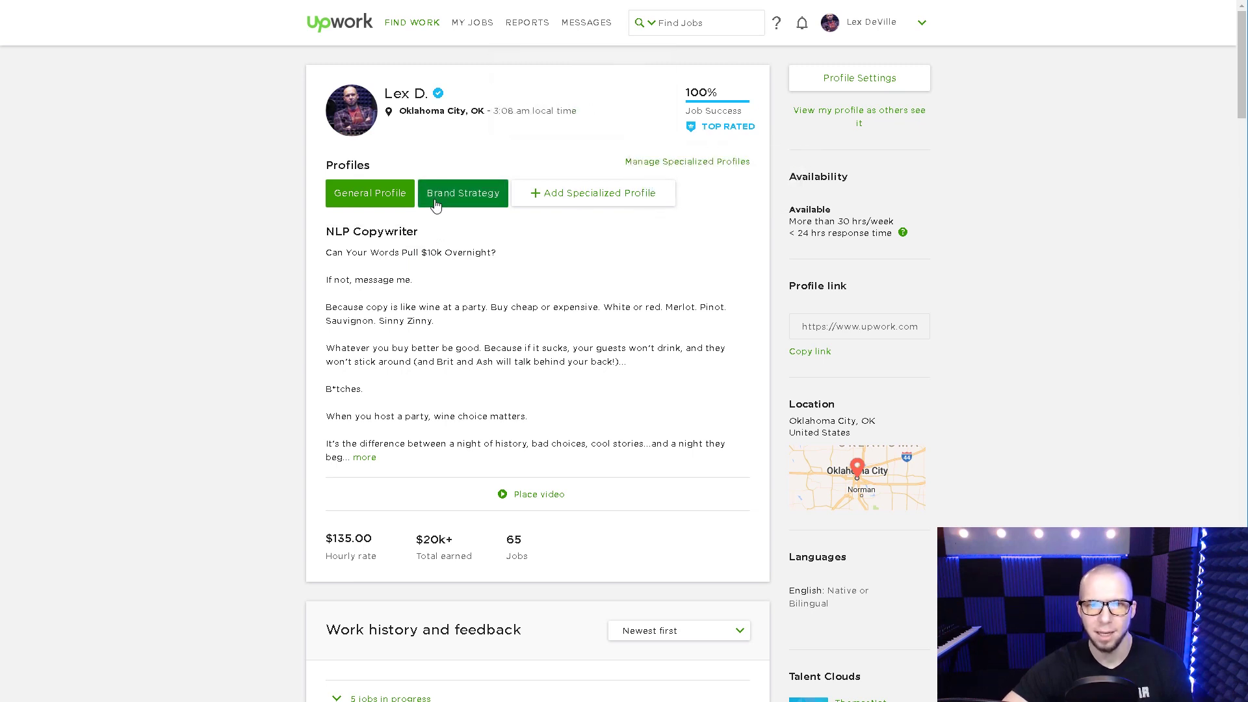
left_click(386, 200)
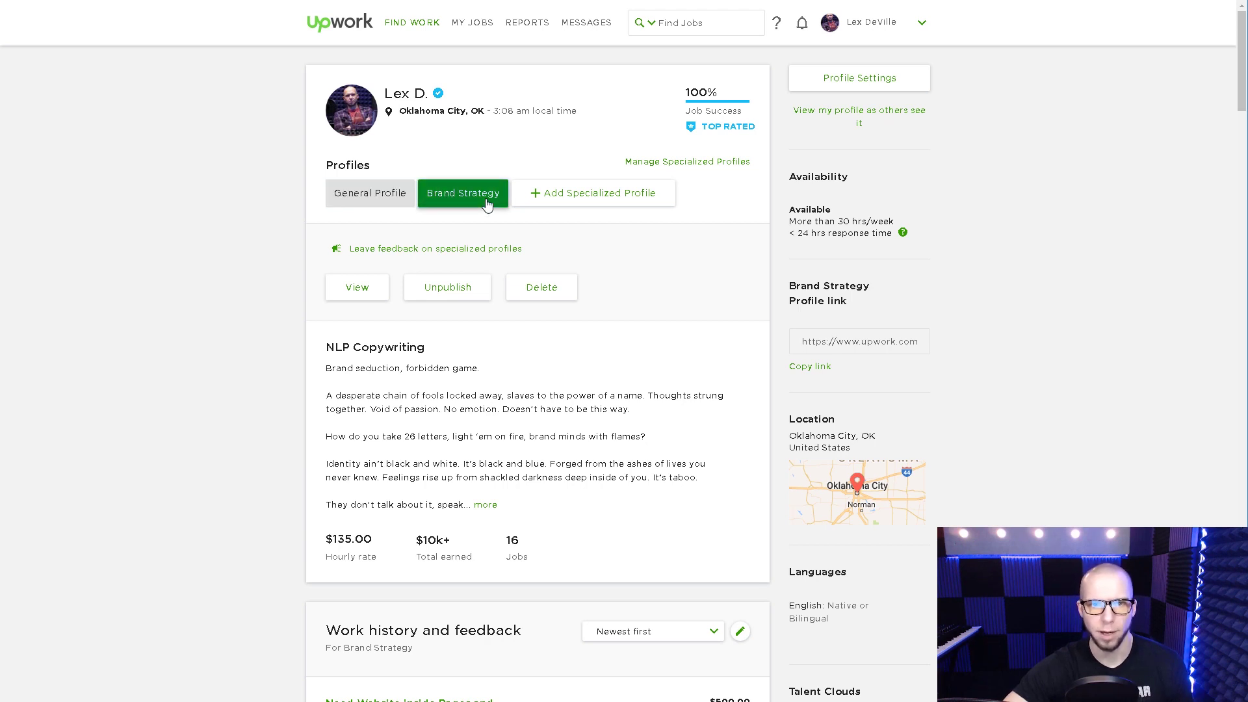
left_click(356, 193)
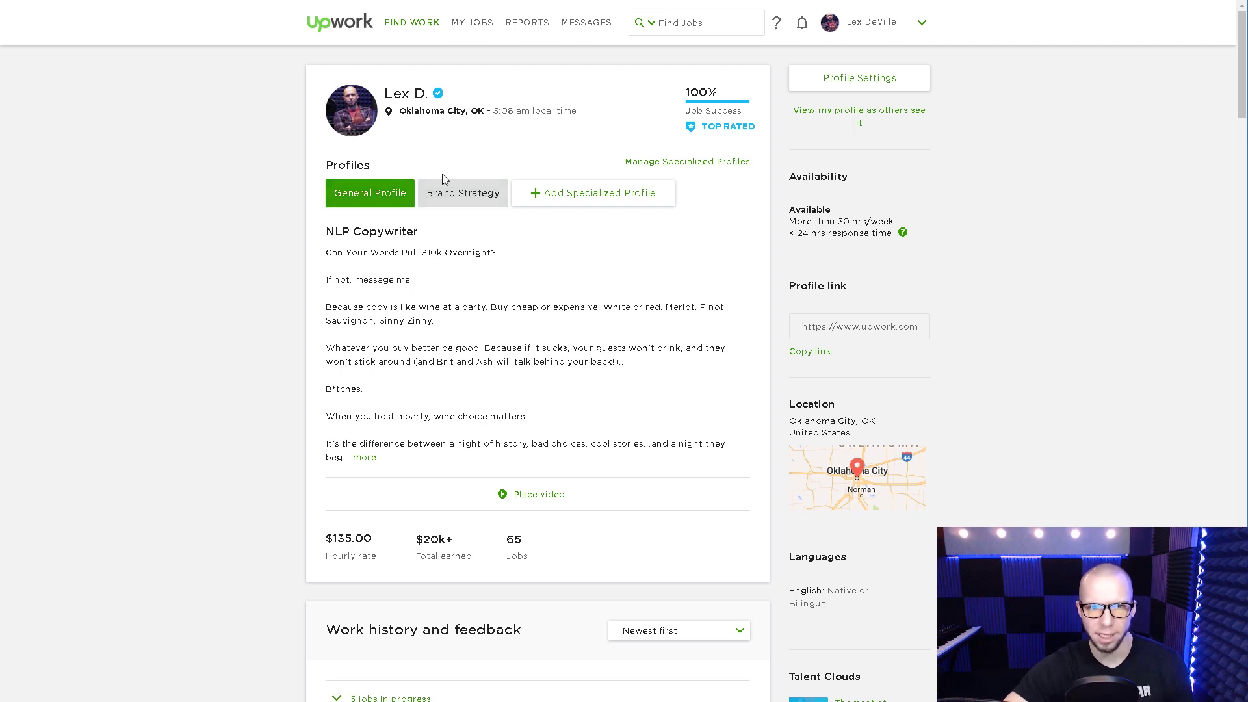
left_click(448, 192)
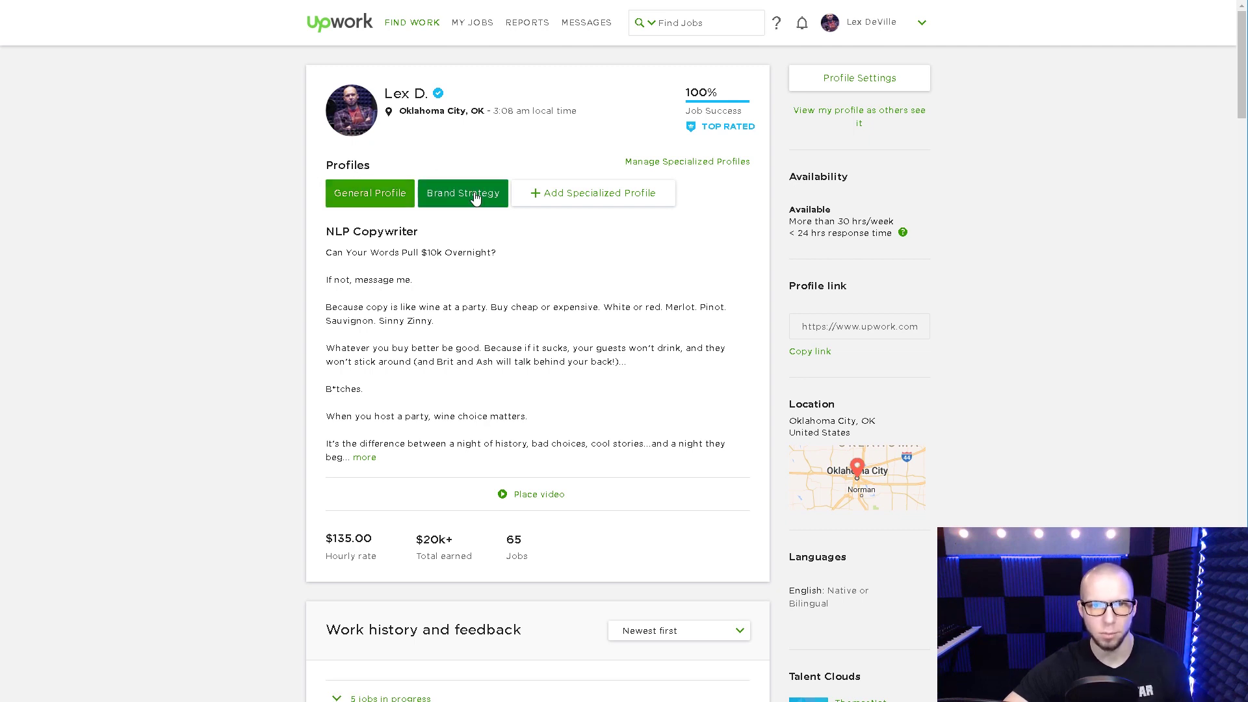
left_click(393, 200)
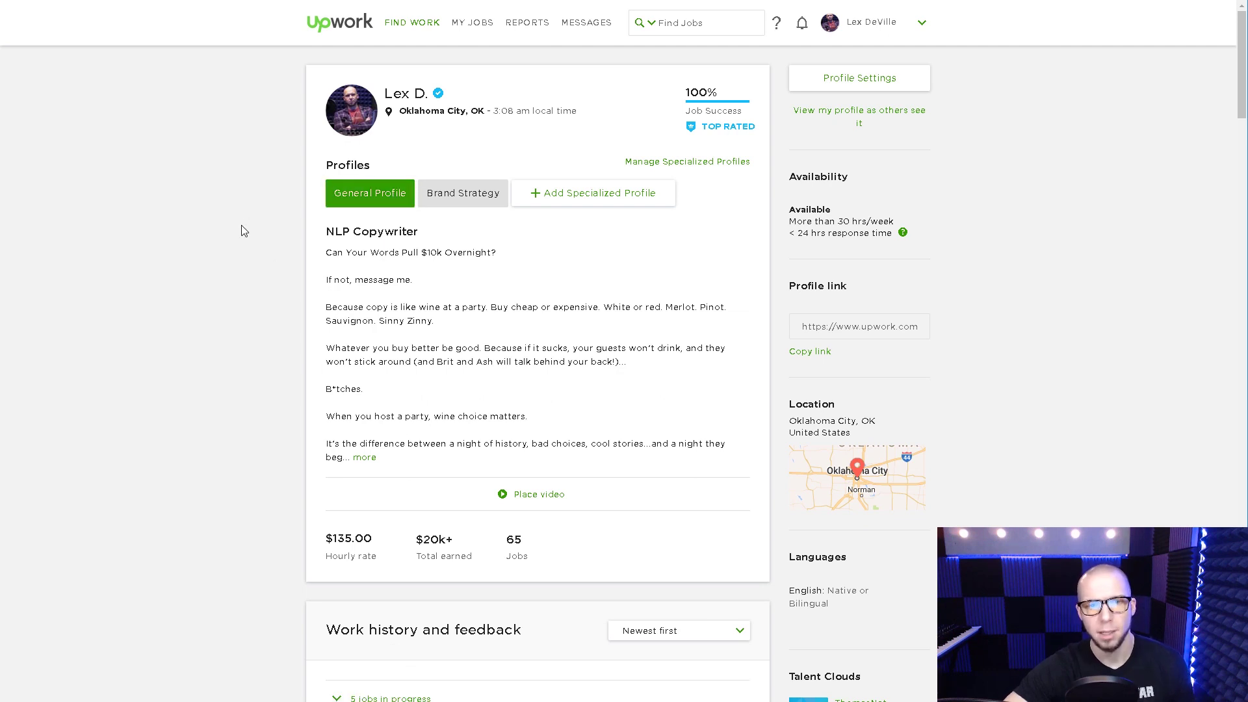
Open the NLP Copywriter title editor, try selecting its words, cancel, and reopen it
mouse_move(390, 238)
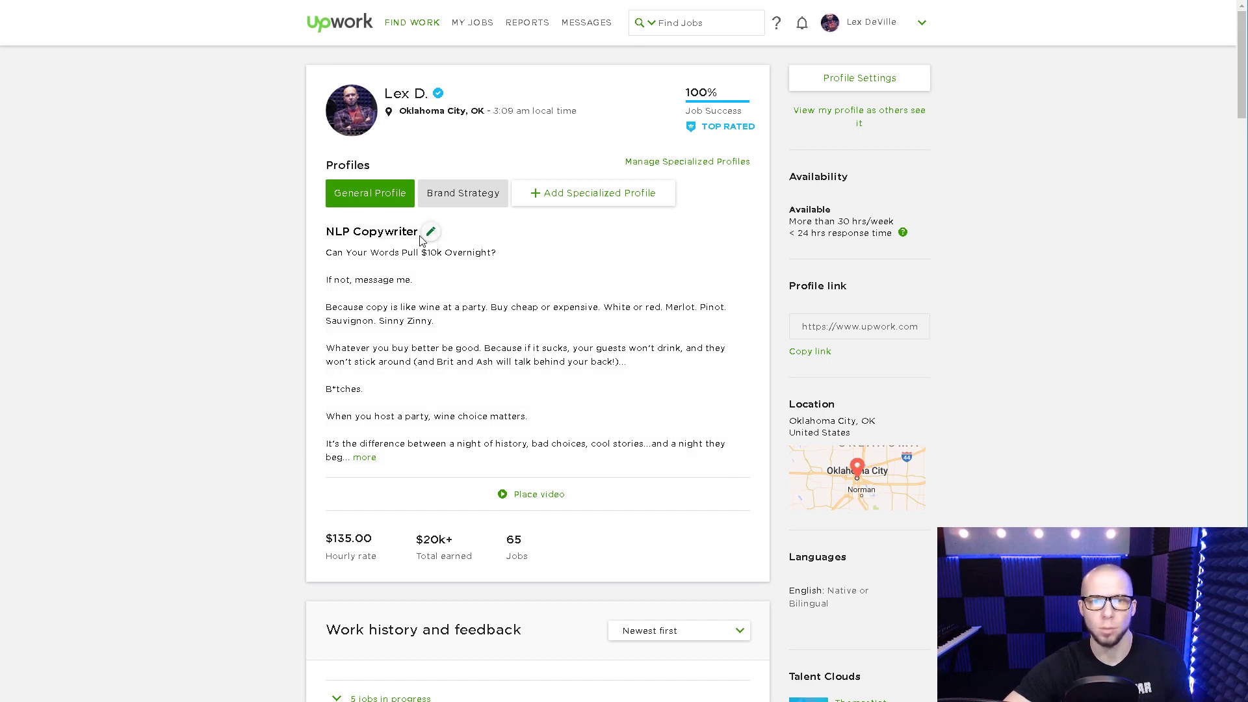
left_click(430, 232)
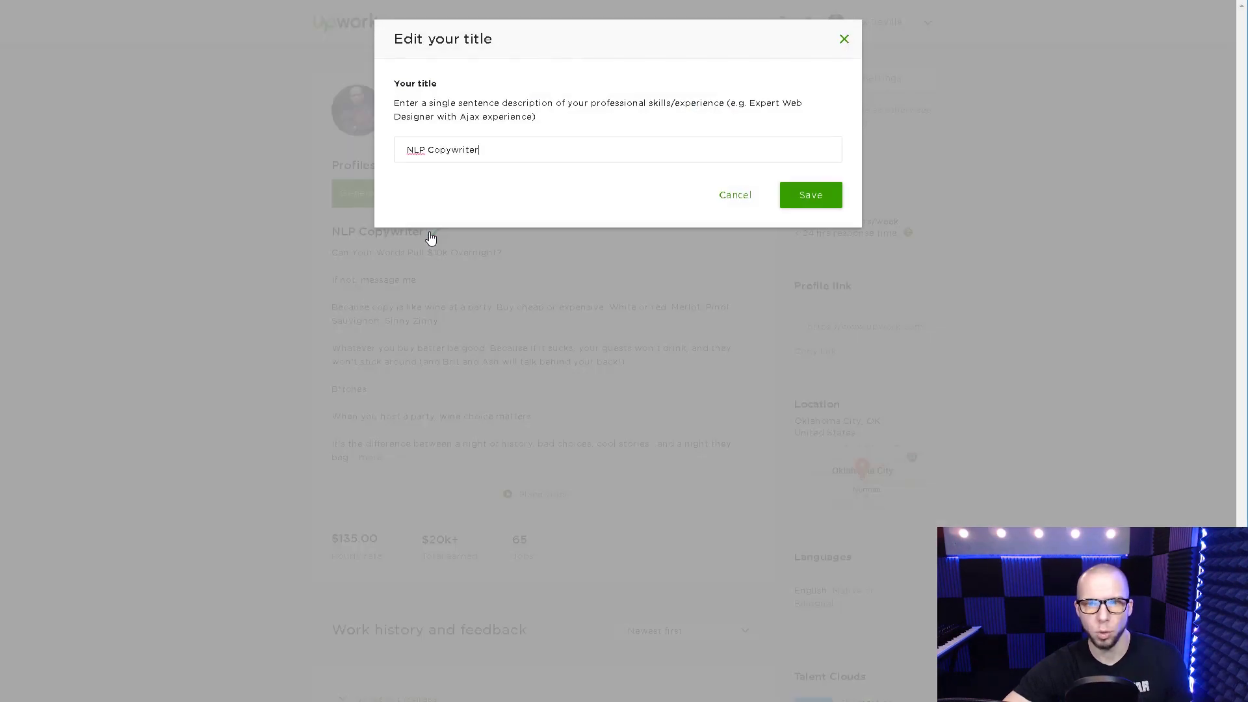
double_click(445, 148)
left_click(496, 145)
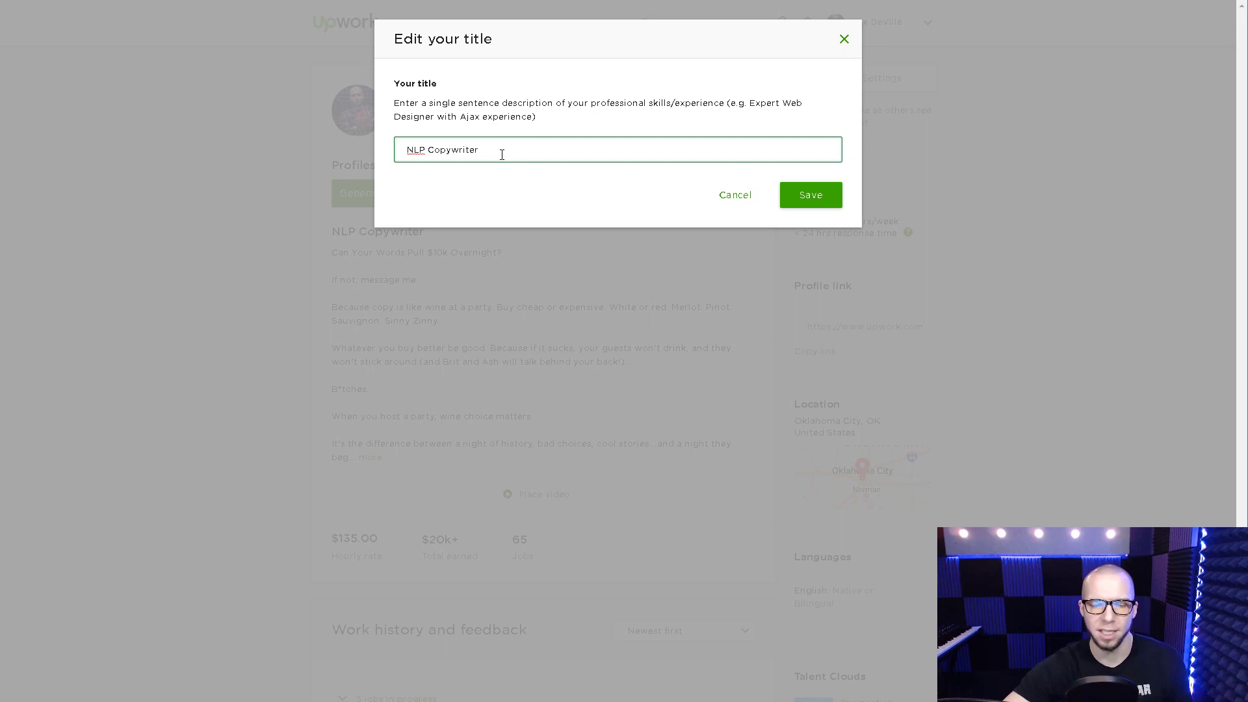
double_click(420, 148)
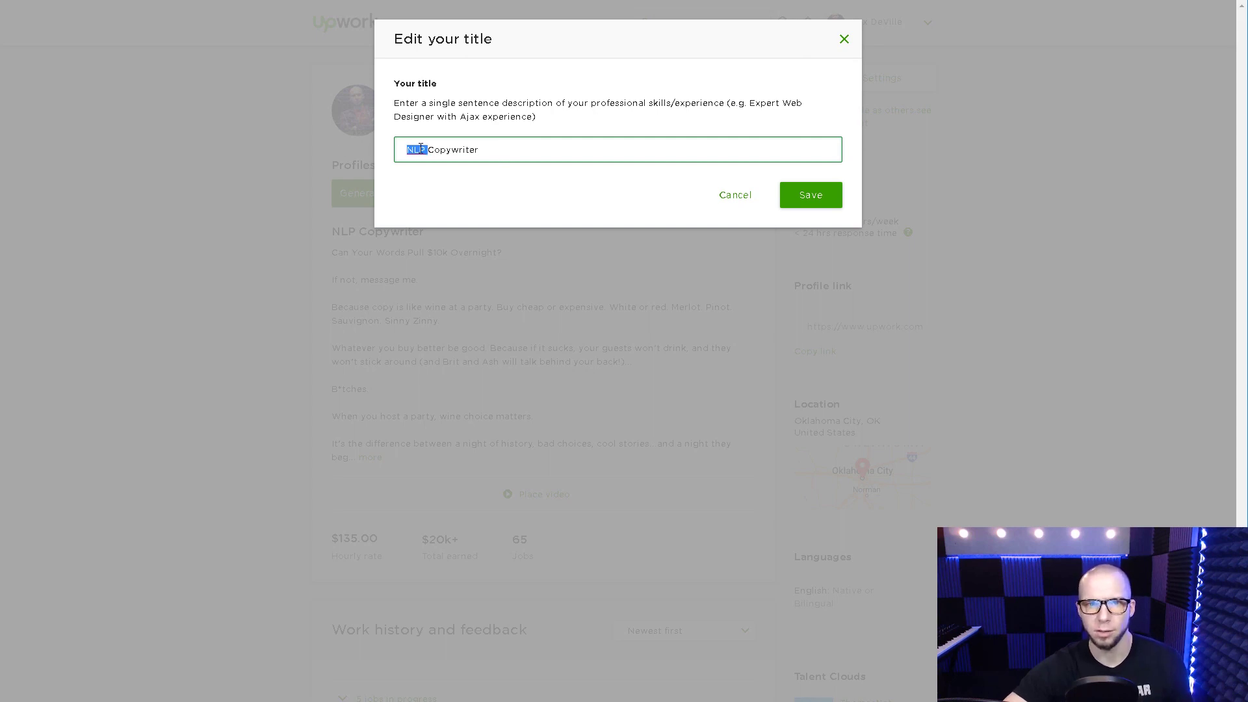
left_click(478, 148)
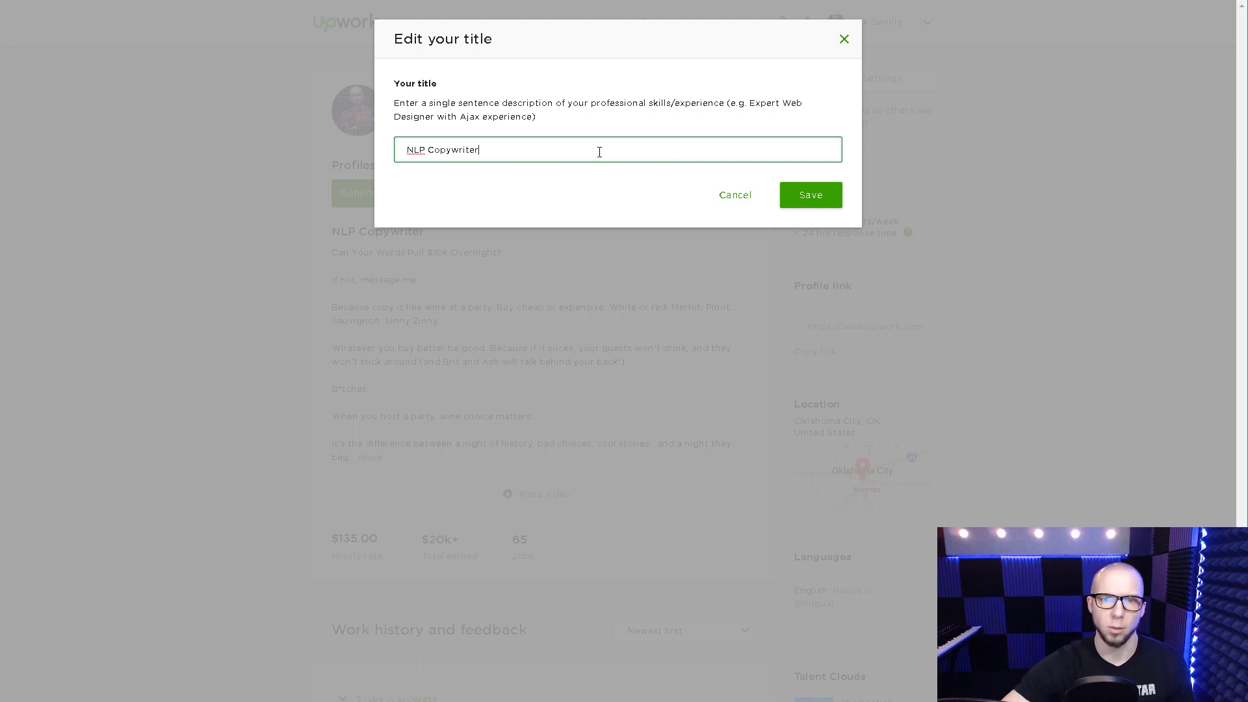
left_click(732, 199)
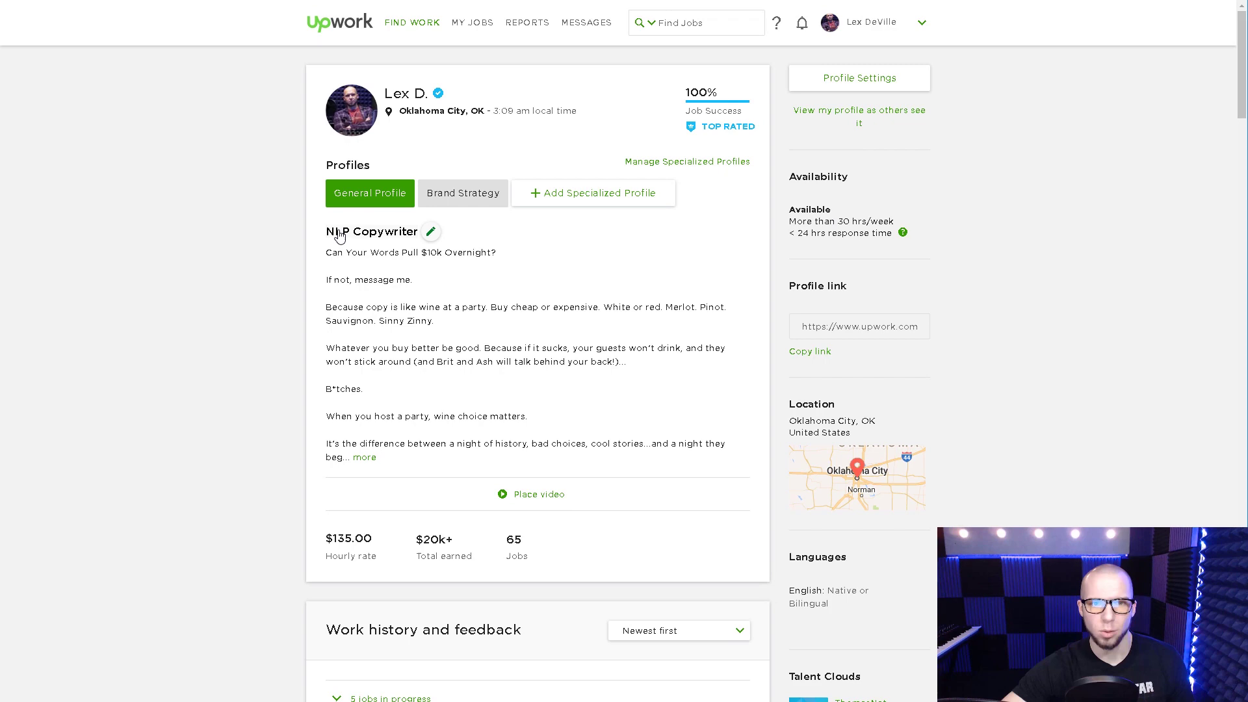
left_click(430, 231)
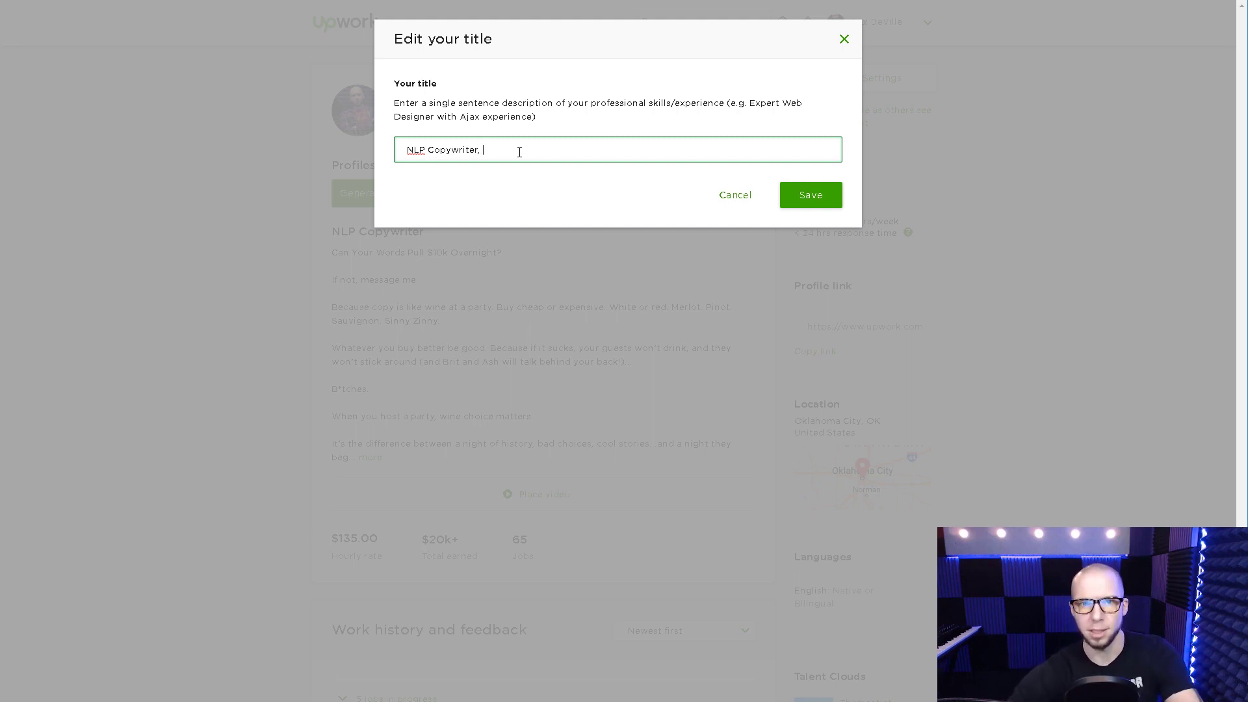
type("Blog Write")
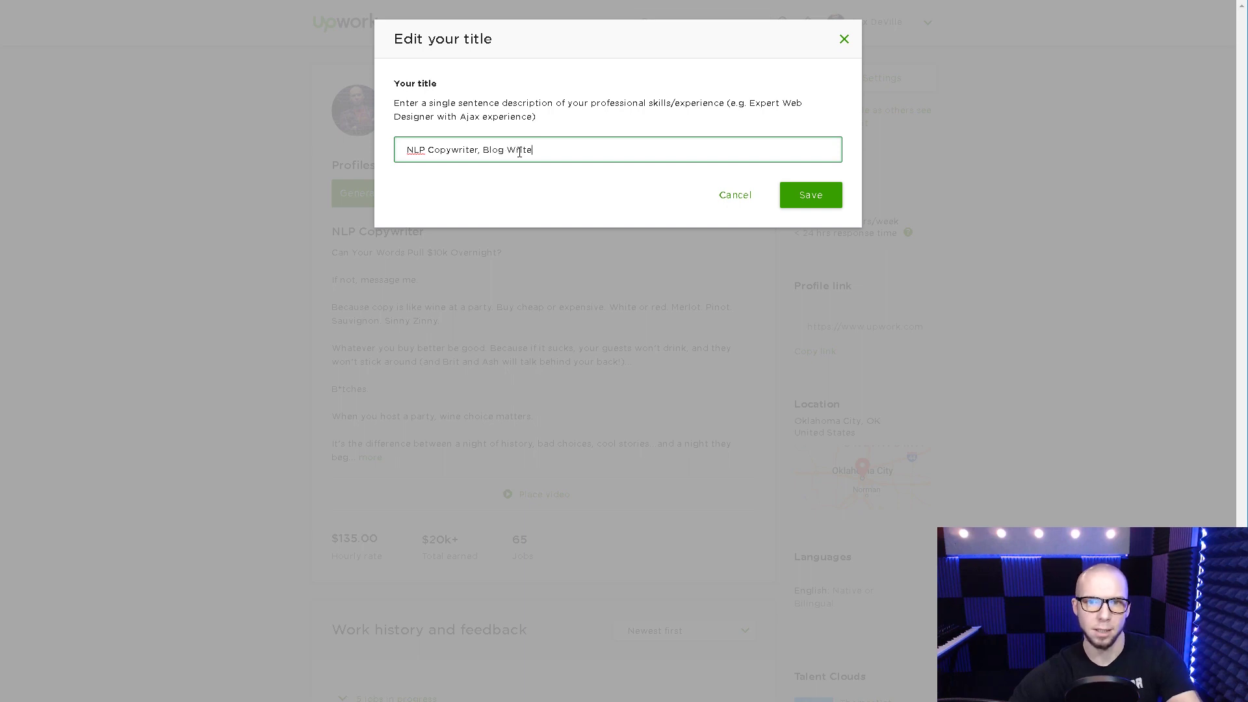
type("r, SEO Specialist,")
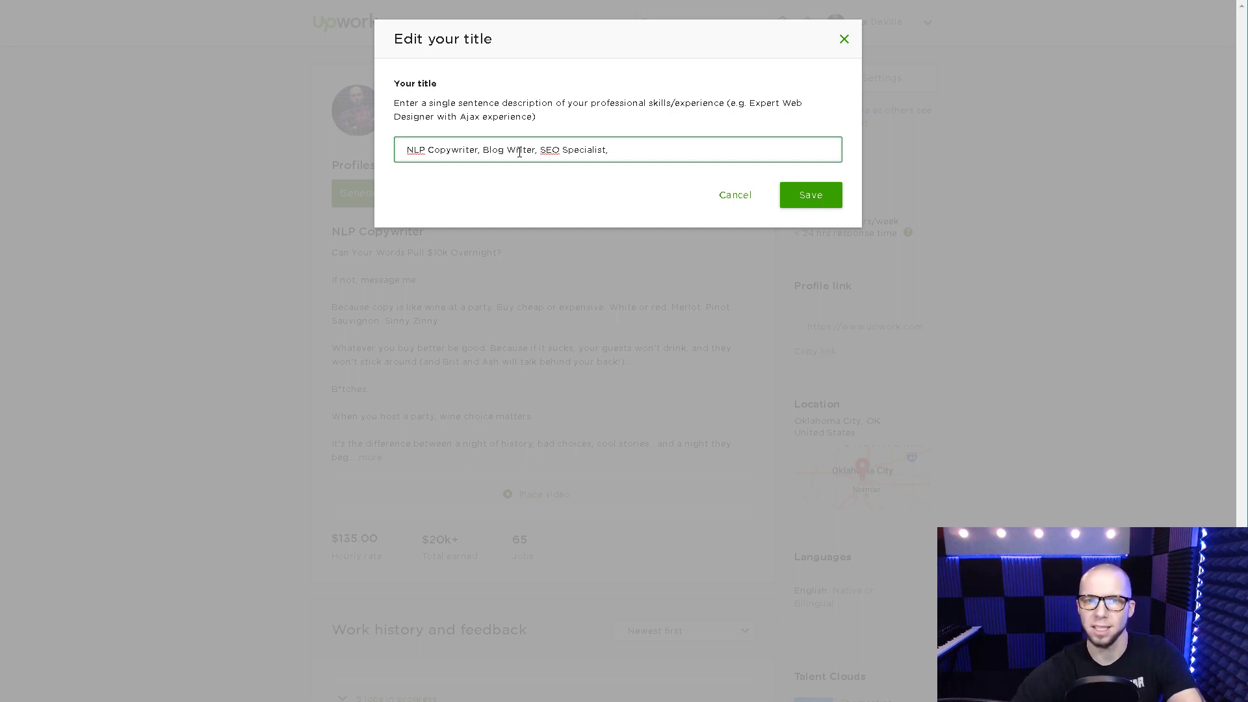
key("BackSpace")
key("BackSpace")
key("BackSpace")
key("BackSpace")
key("BackSpace")
key("BackSpace")
key("BackSpace")
key("BackSpace")
key("BackSpace")
key("BackSpace")
key("BackSpace")
key("BackSpace")
key("BackSpace")
key("BackSpace")
key("BackSpace")
key("BackSpace")
key("BackSpace")
key("BackSpace")
key("BackSpace")
key("BackSpace")
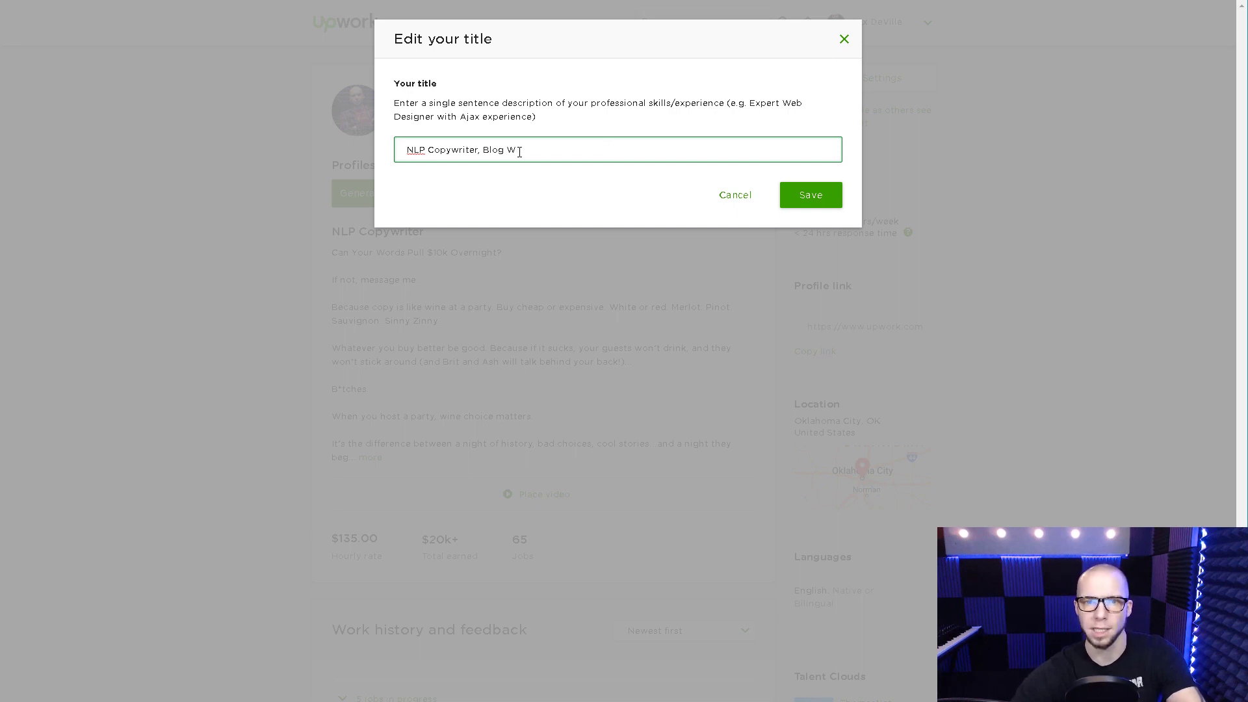
key("BackSpace")
key("BackSpace")
key("BackSpace")
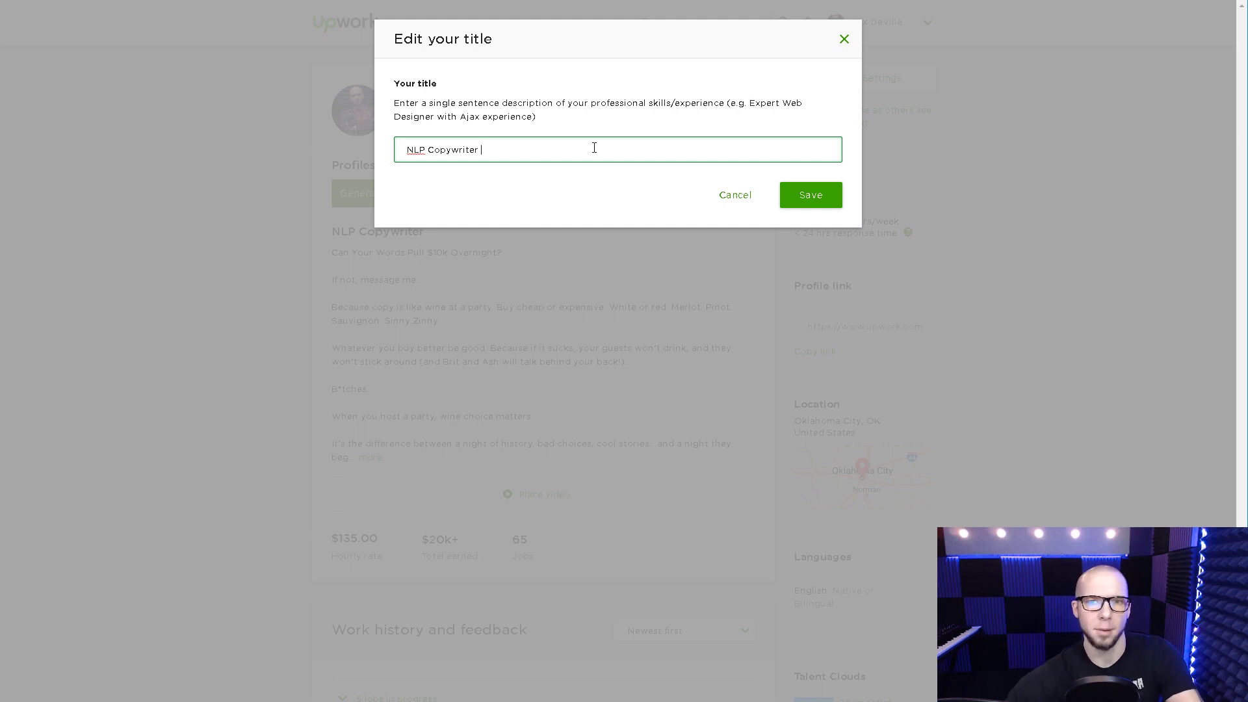
Append 'Ninja who Chucks Throwing Stars at Words', delete it, and save the title as NLP Copywriter
type("Ninja who ")
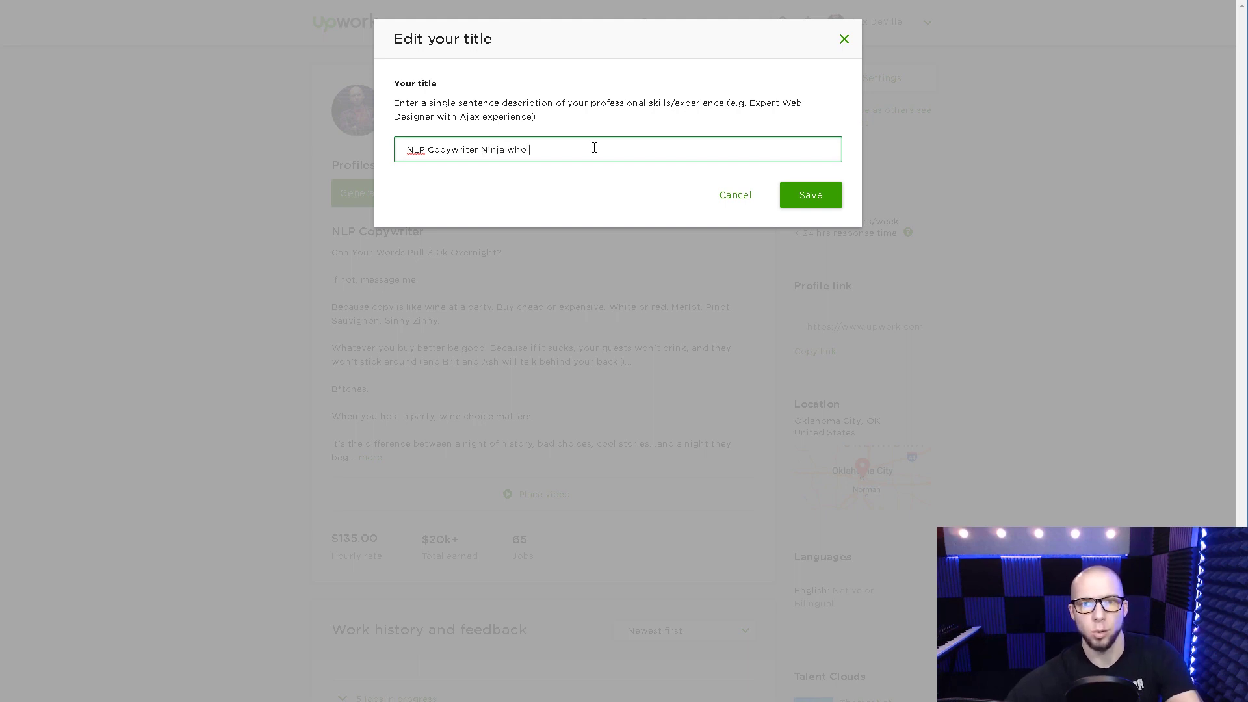
type("Chucks Throwing Stars")
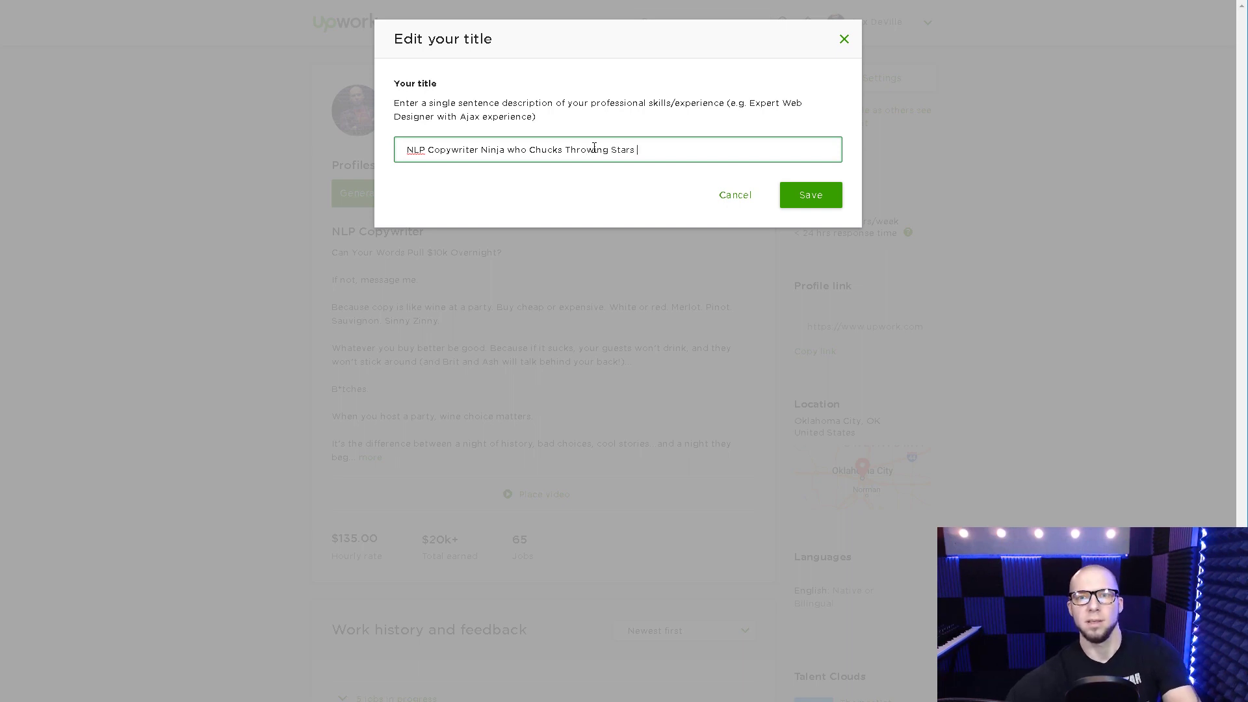
type(" at ")
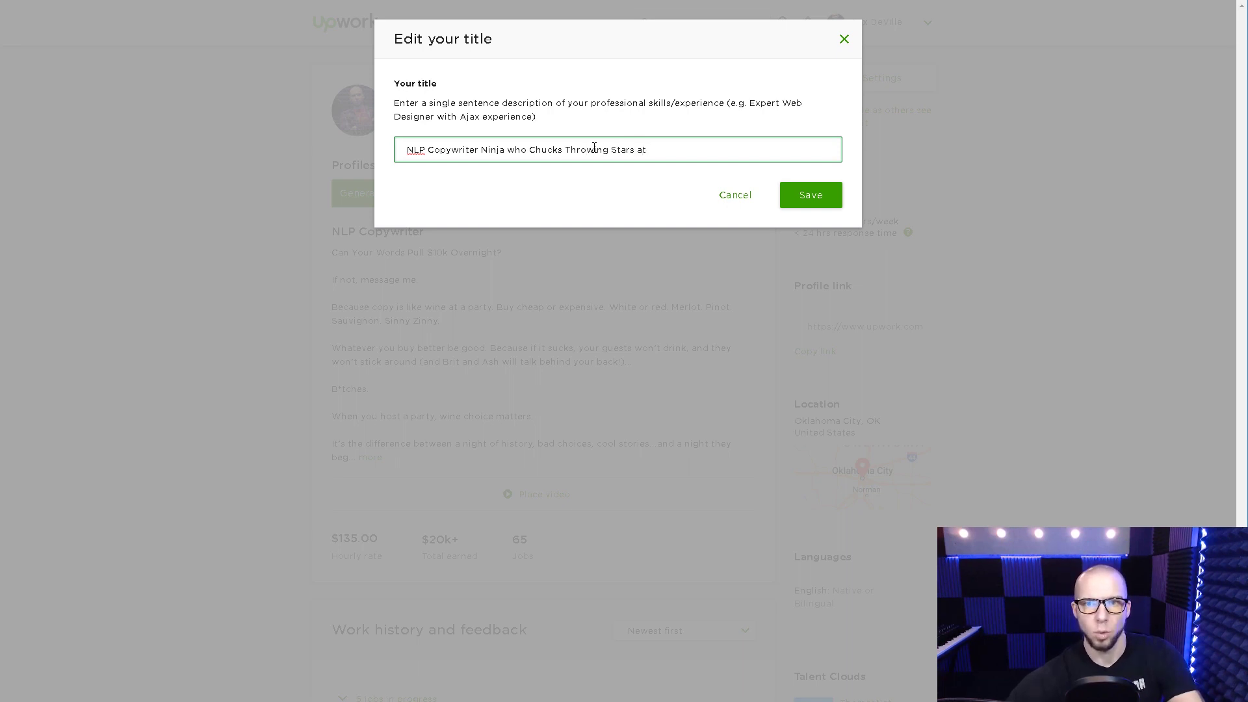
type("Words")
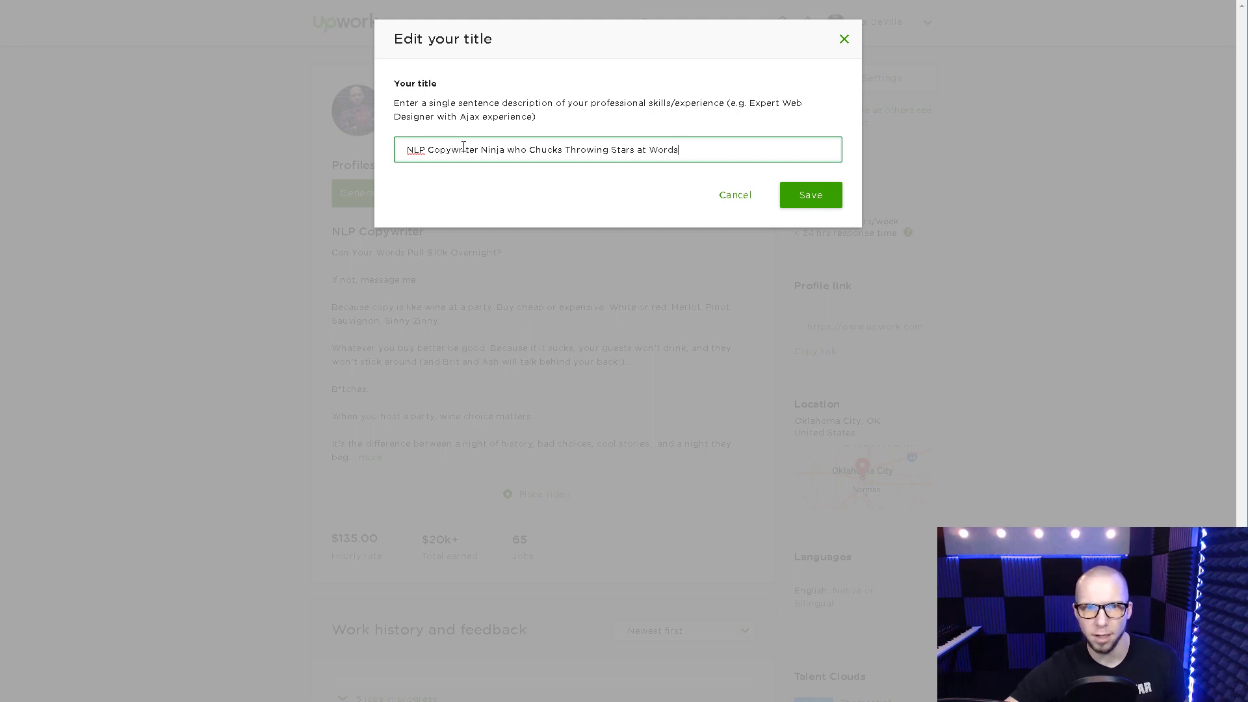
left_click_drag(479, 148, 774, 132)
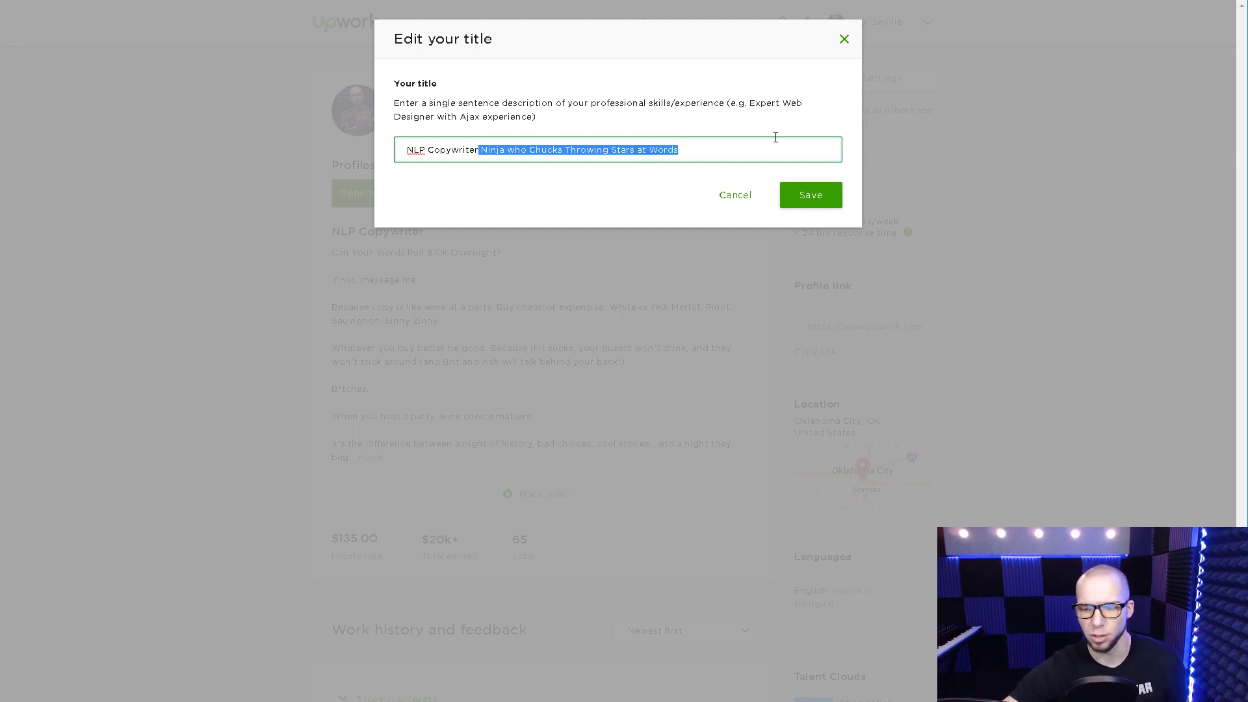
key("BackSpace")
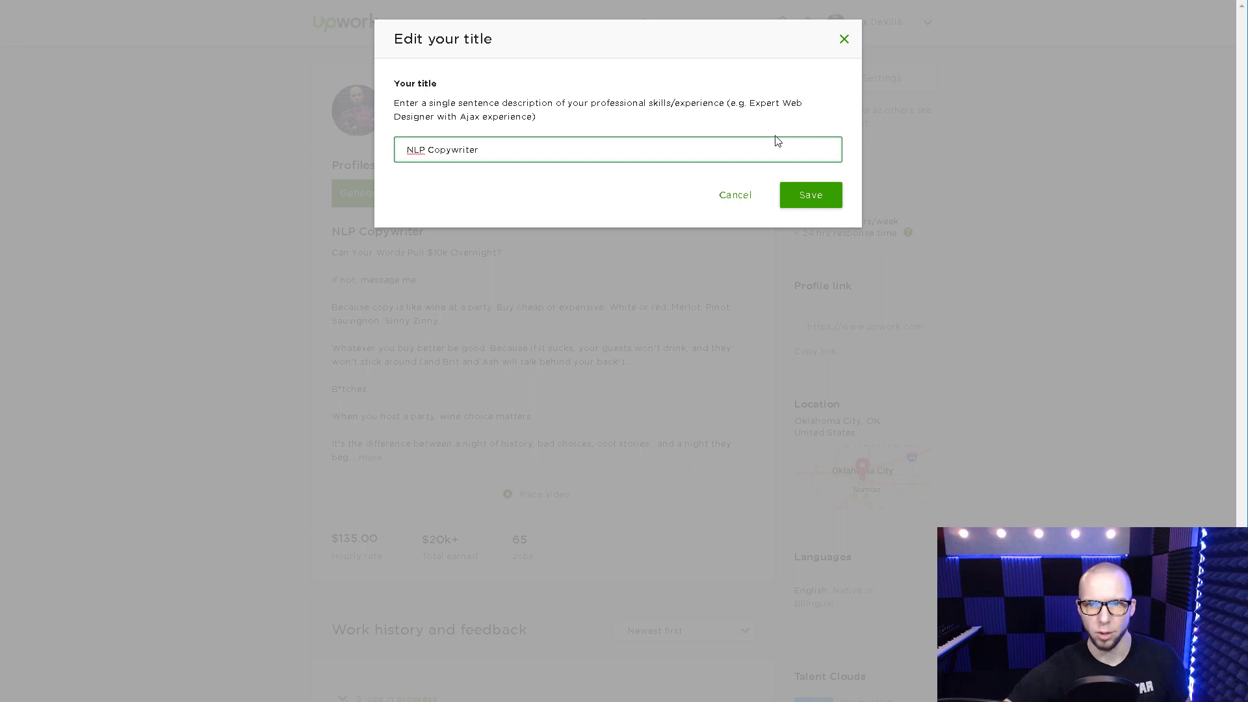
left_click(811, 200)
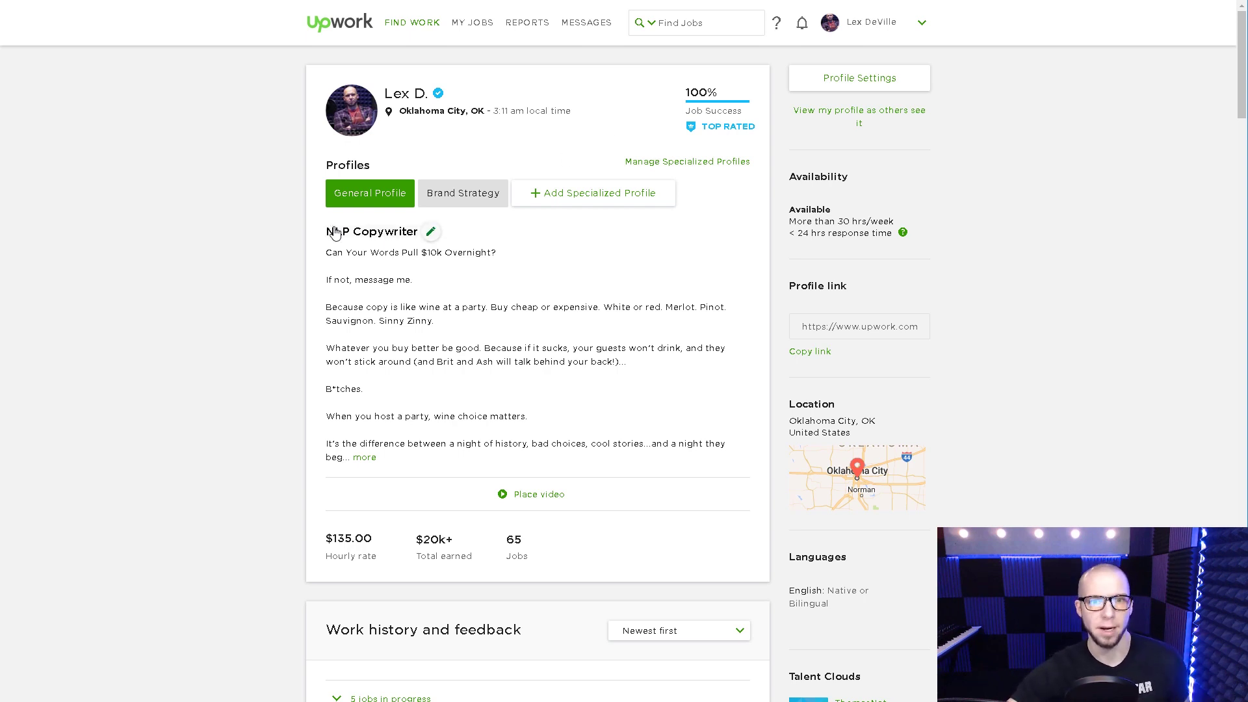
Try the title 'Direct Response Copywriter' in place of NLP, then remove Direct Response
left_click(426, 233)
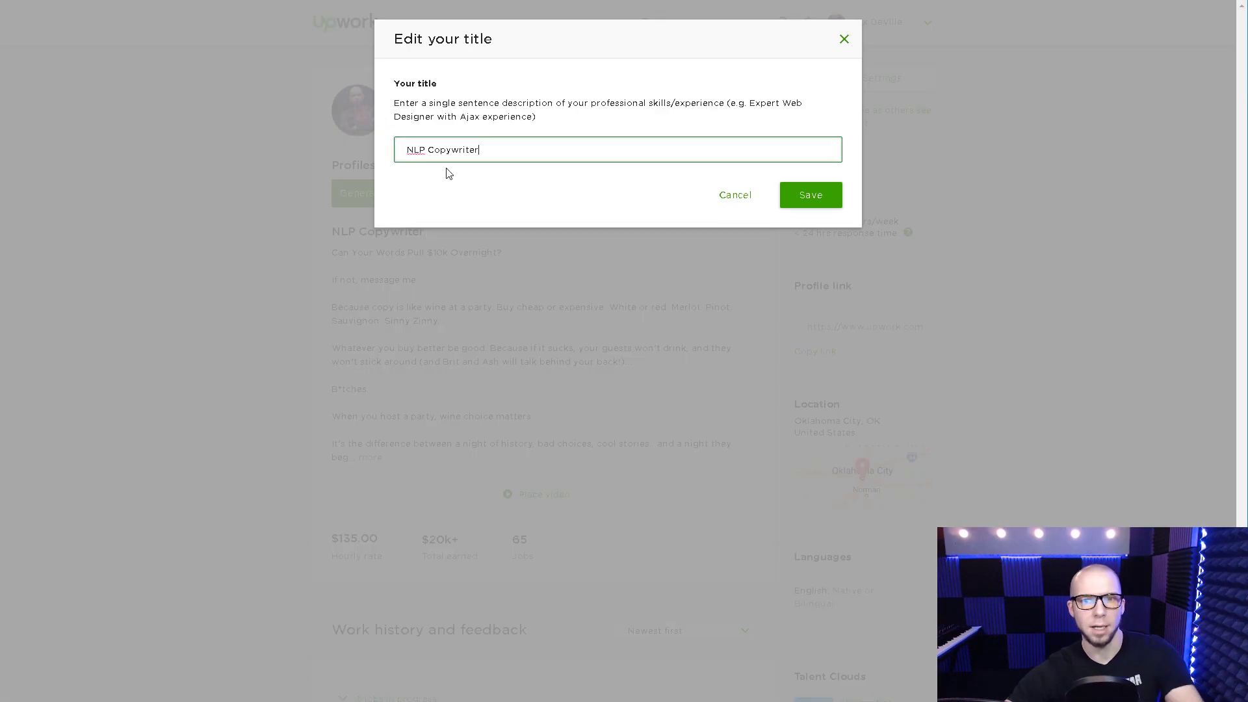
double_click(408, 150)
type("Direct Response")
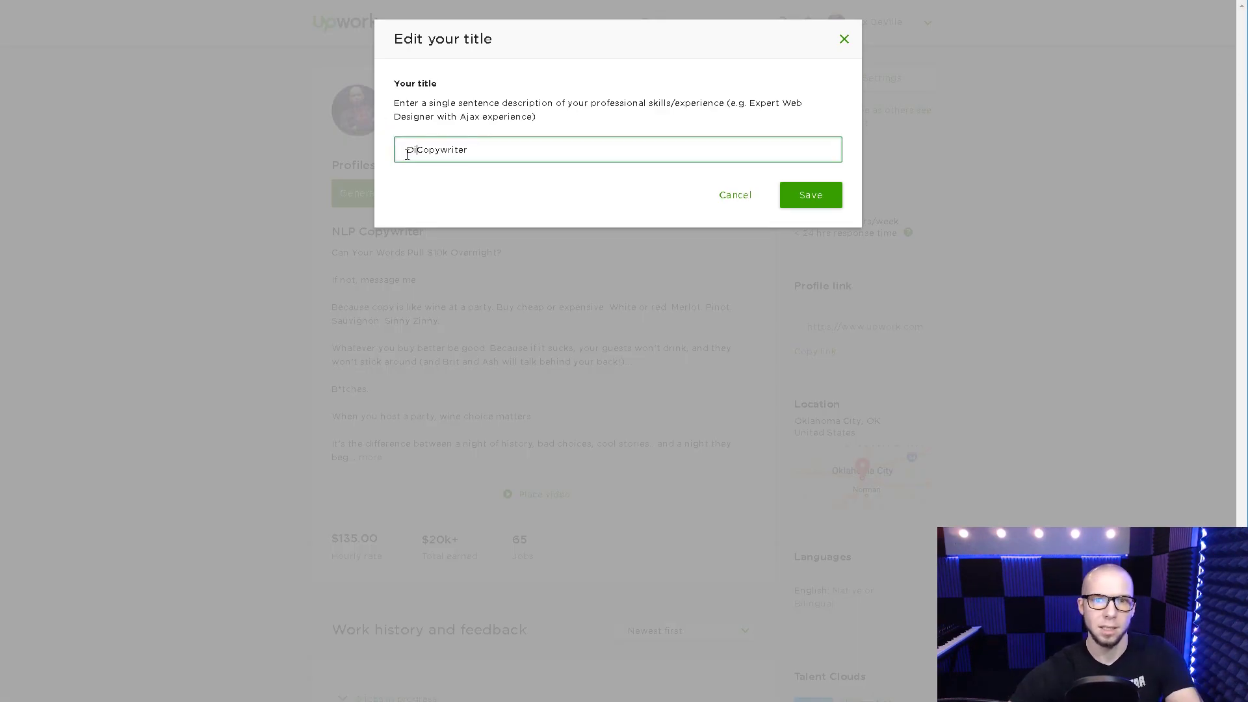
type(" Copywr")
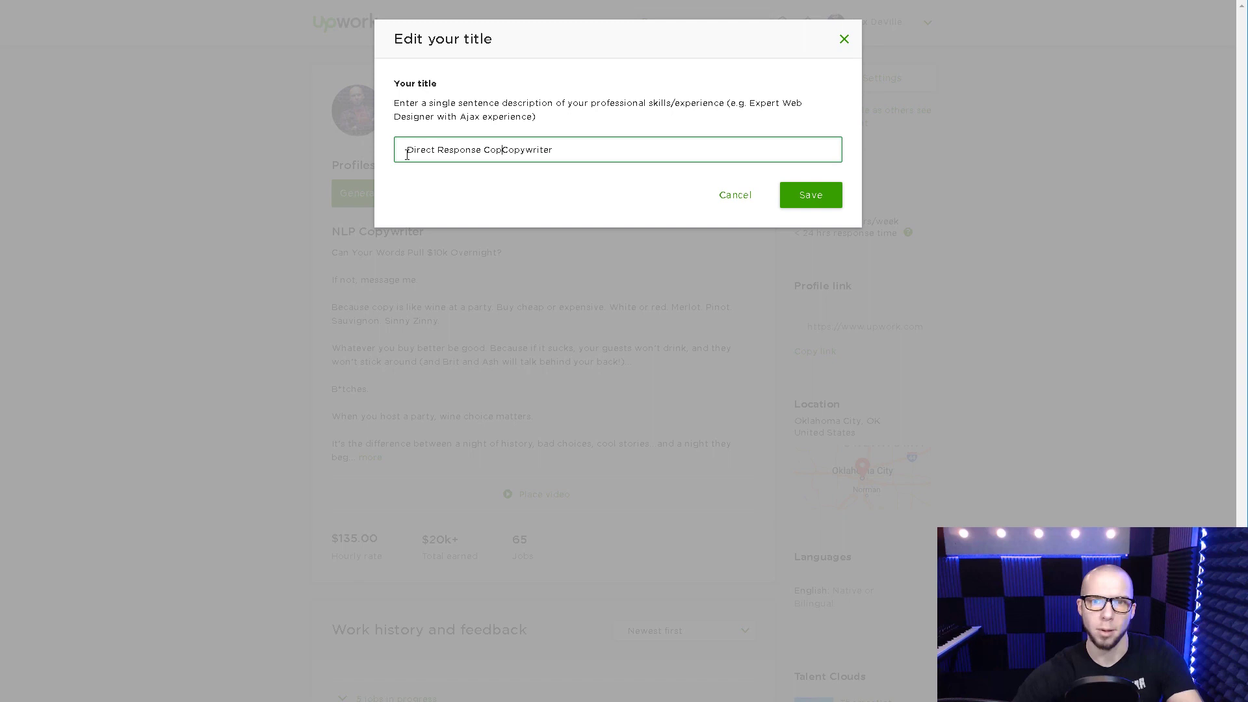
key("BackSpace")
key("BackSpace")
key("BackSpace")
key("BackSpace")
key("BackSpace")
key("BackSpace")
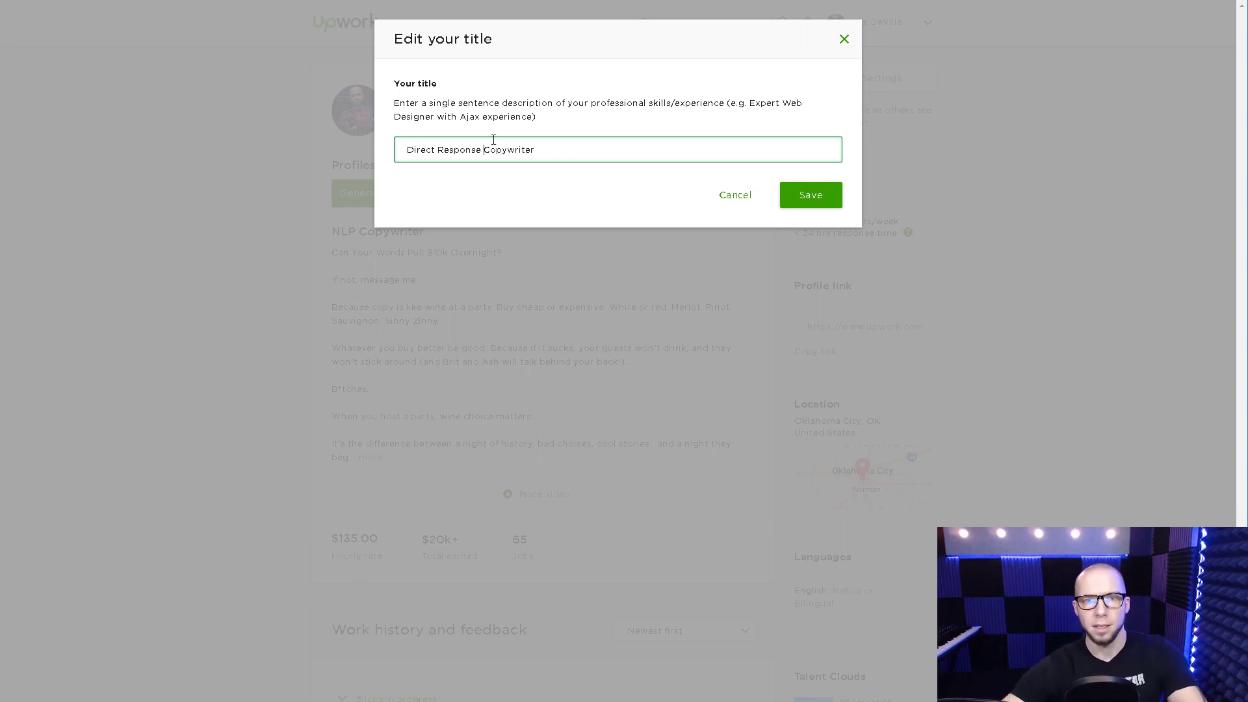
key("shift+Home")
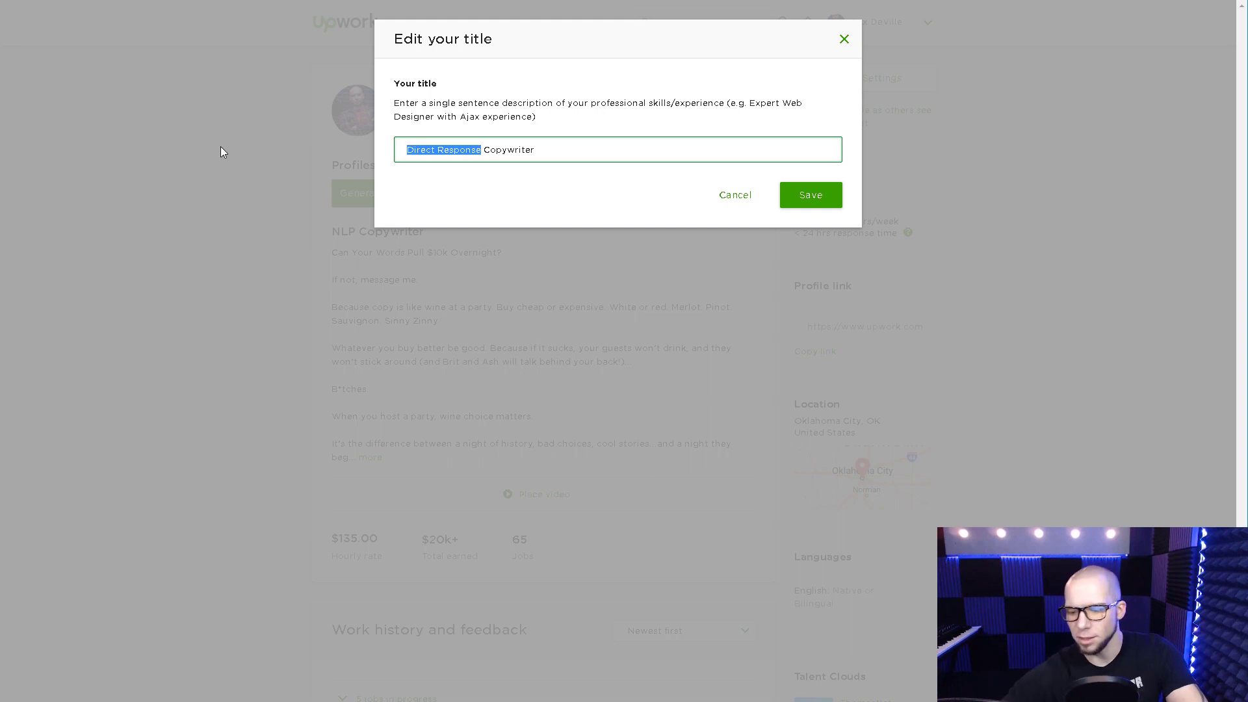
key("BackSpace")
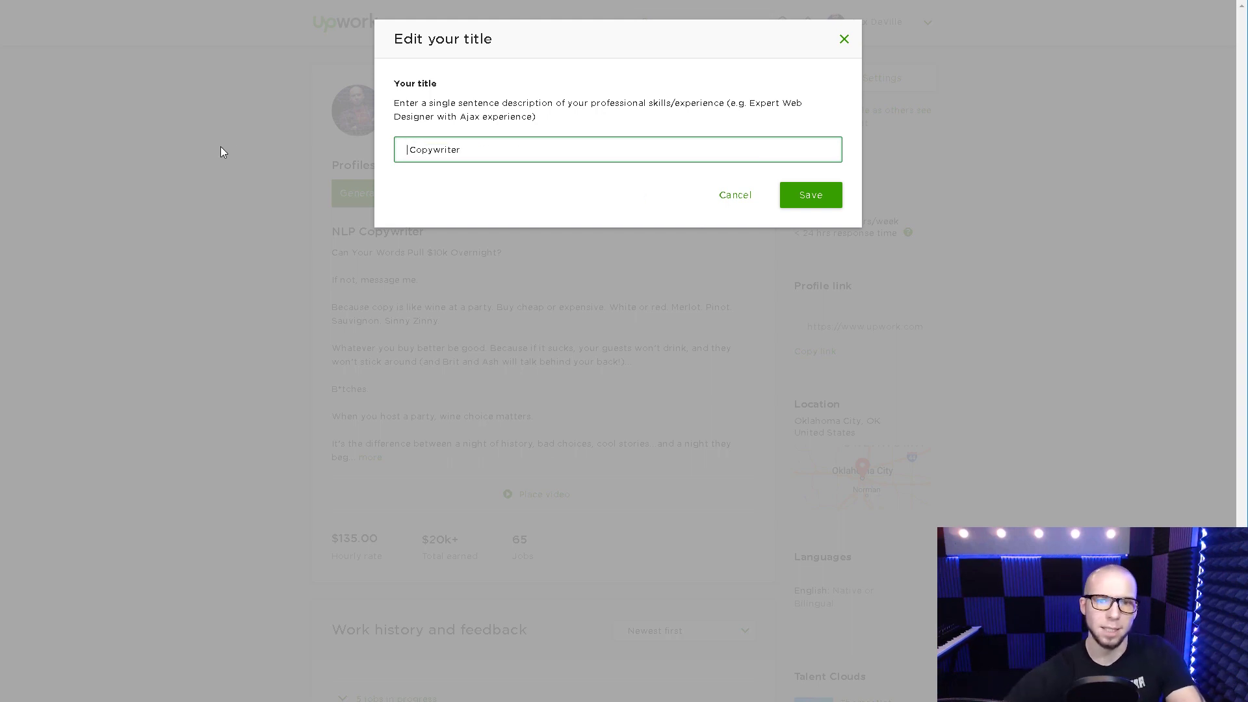
Try 'Creative Copywriter', then delete Creative so the title reads just 'Copywriter'
type("Creative C")
key("BackSpace")
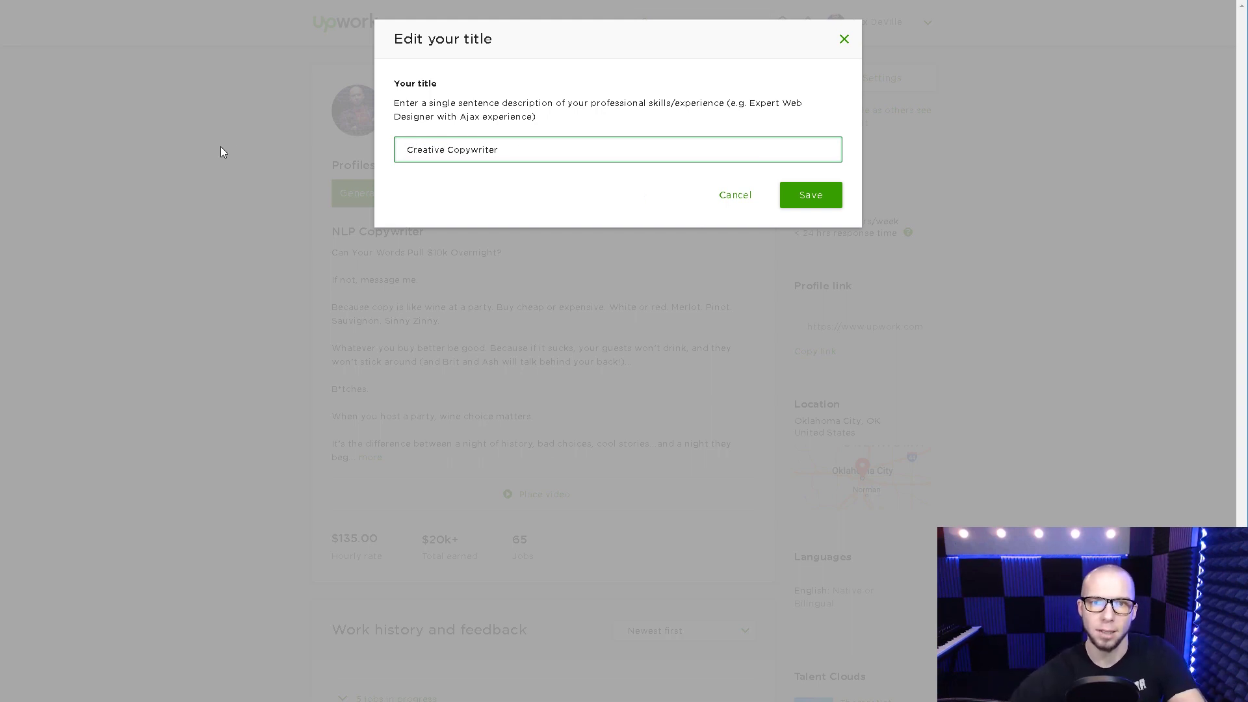
double_click(448, 151)
key("BackSpace")
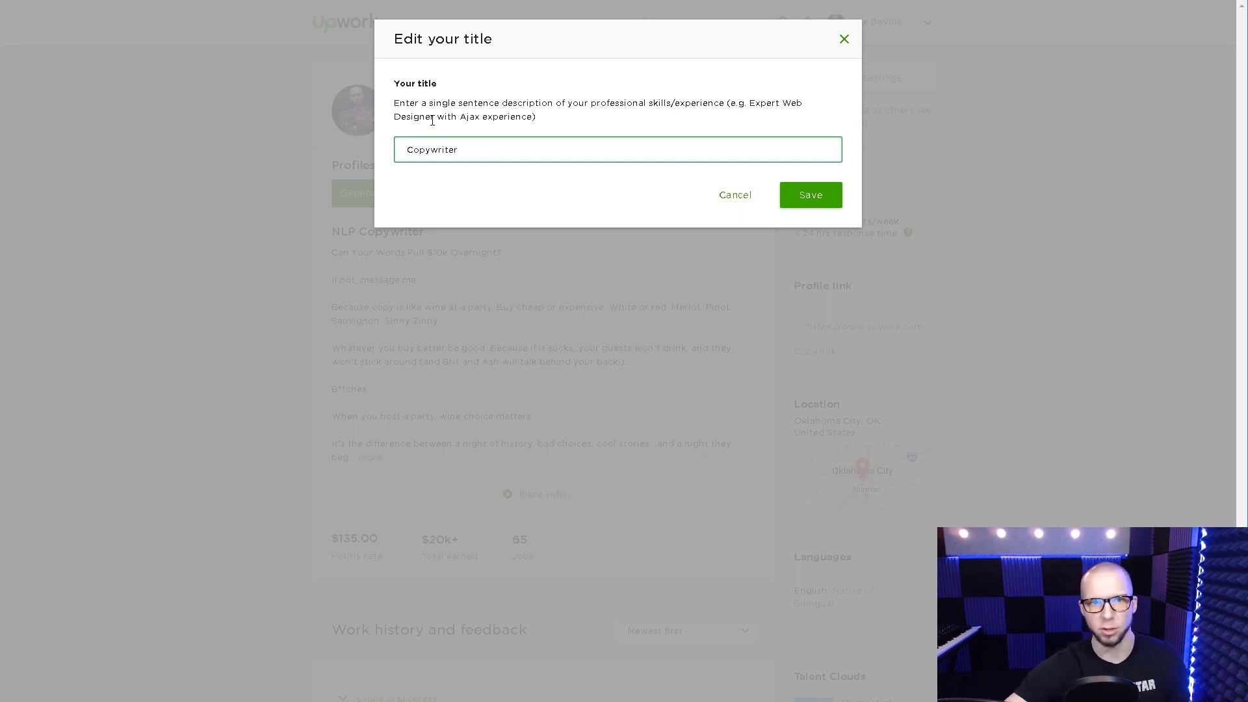
Replace Copywriter with 'Industrial Web Designer', then with 'Wordpress Web Designer'
double_click(498, 145)
key("BackSpace")
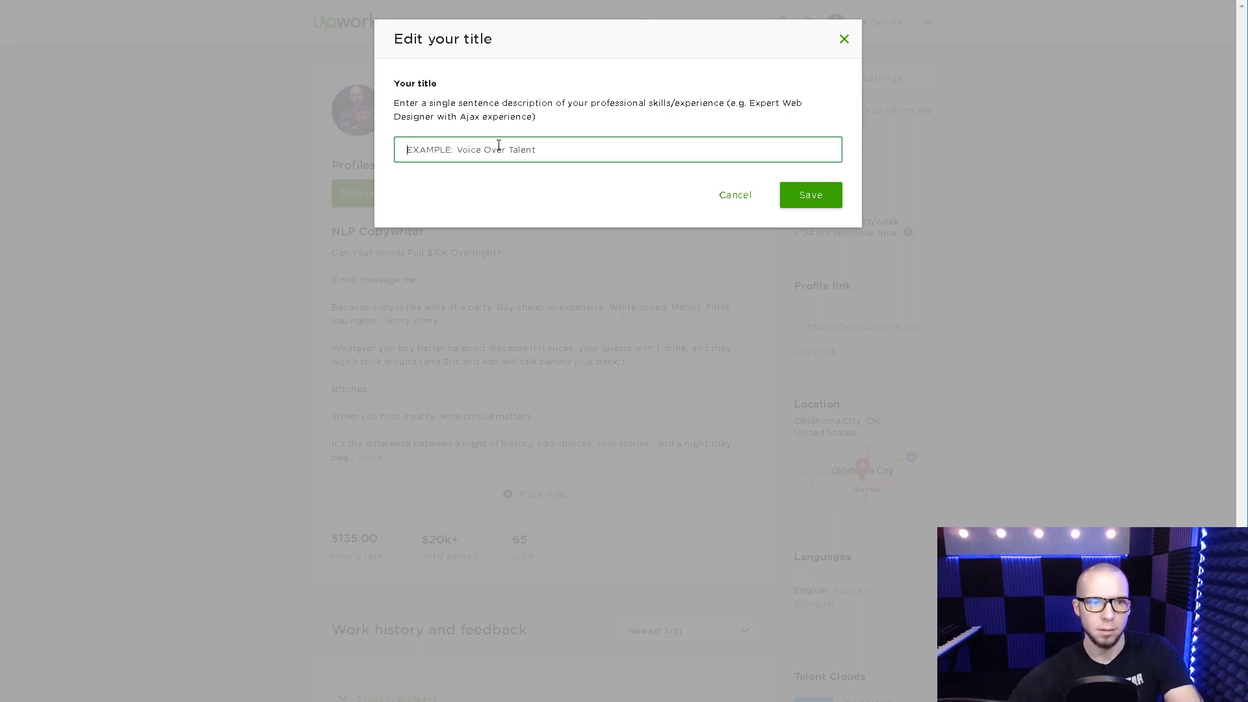
type("Indu")
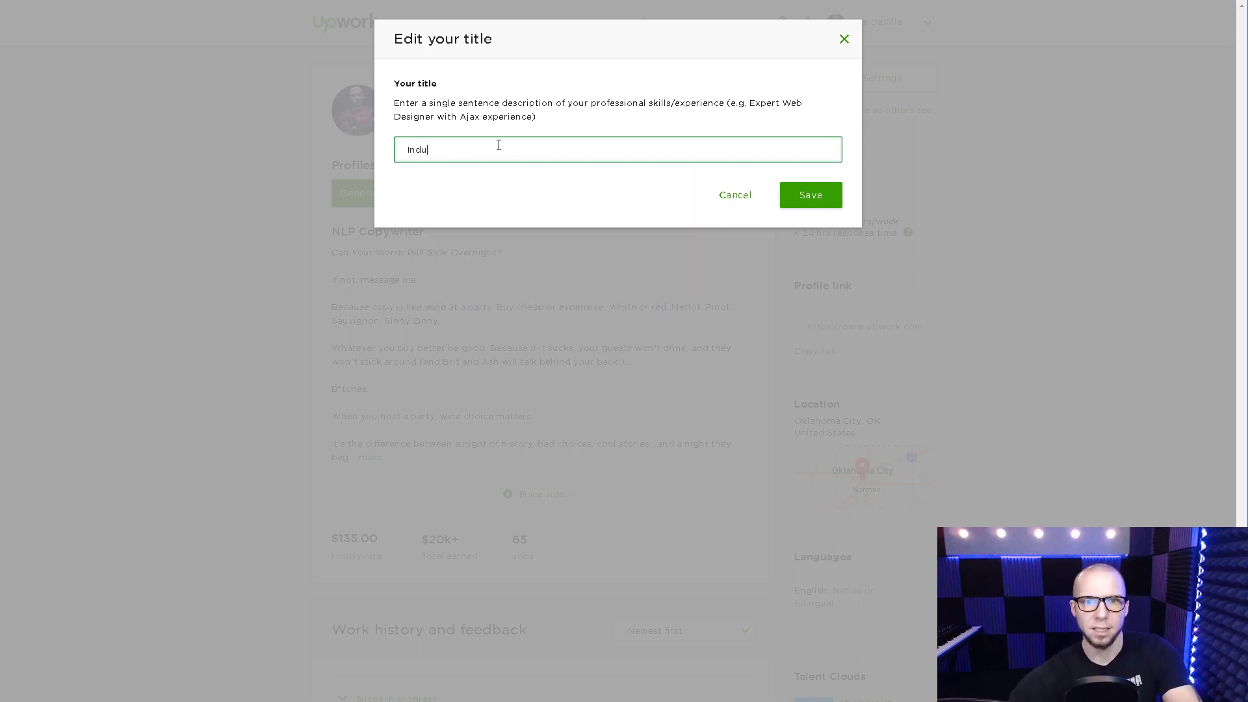
type("strial Web Designer")
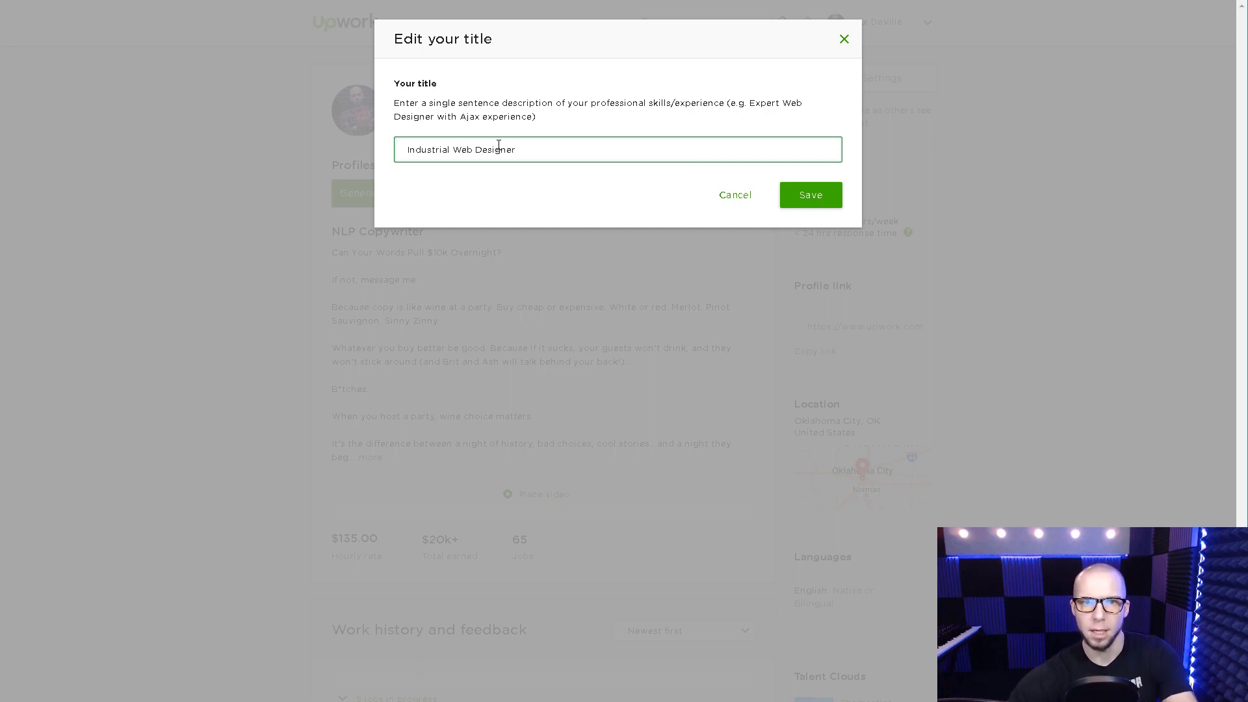
key("ctrl+a")
type("W")
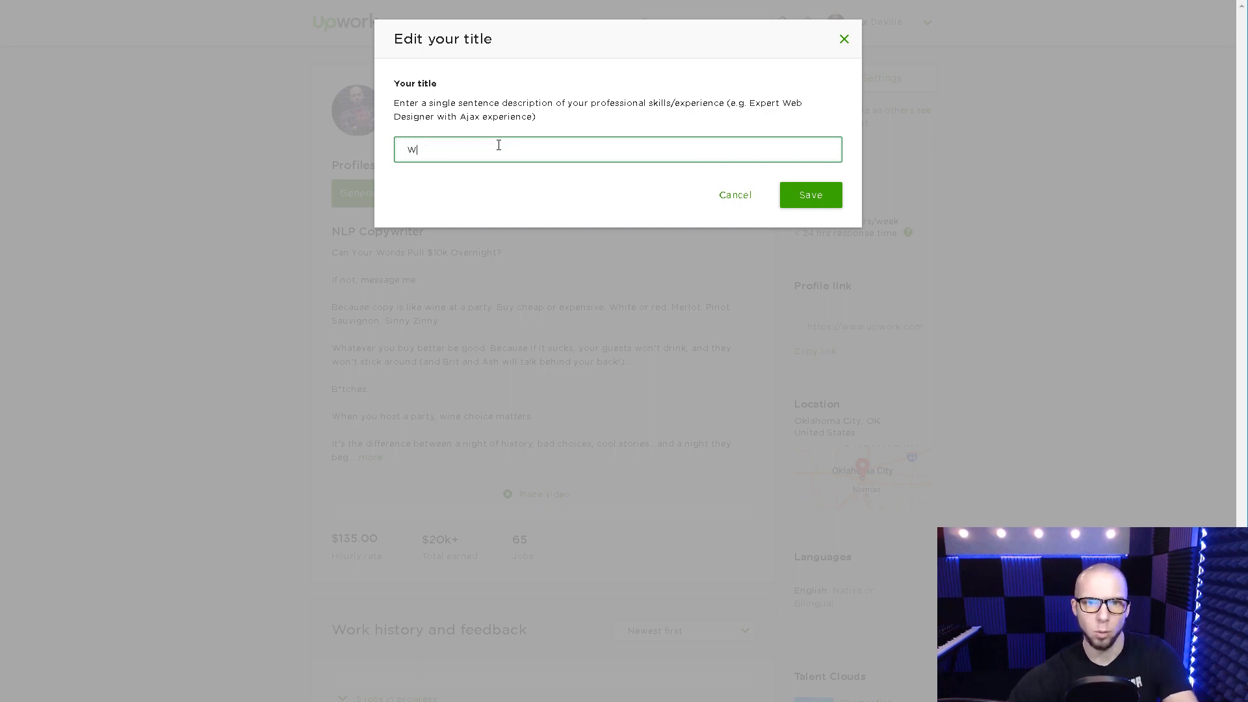
type("ordpress Web Designer")
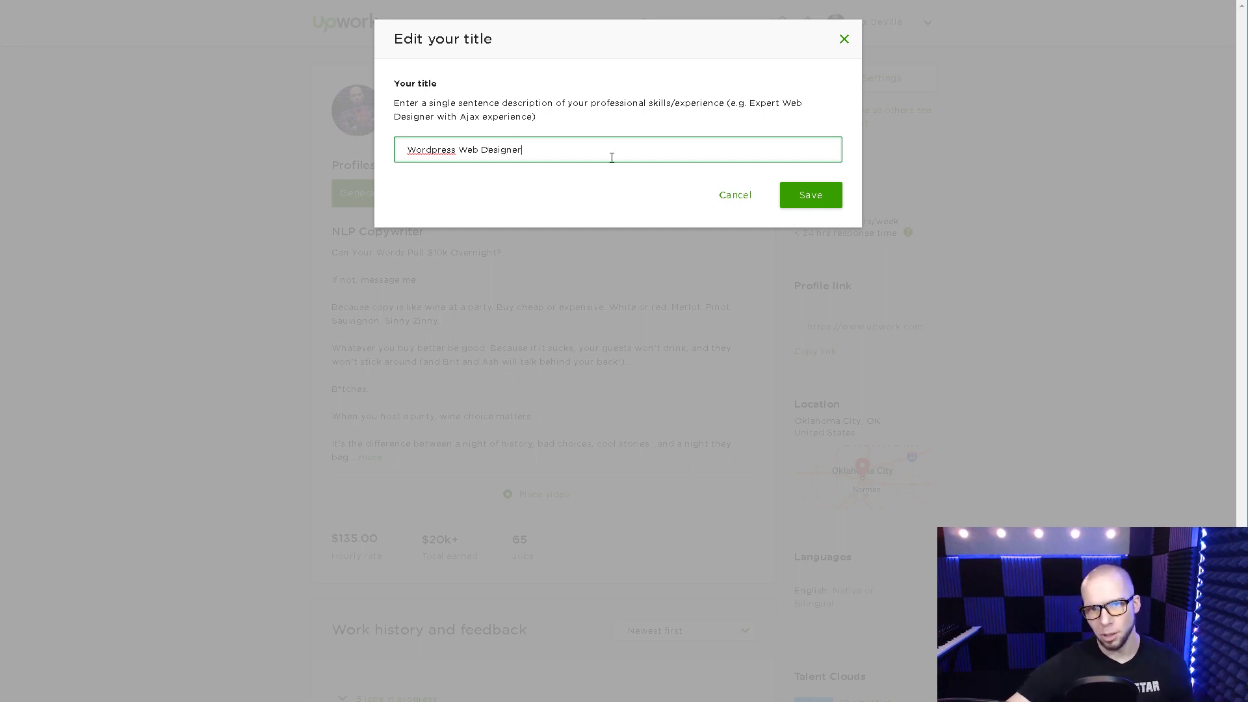
Highlight and deselect the 'Wordpress Web Designer' title, ending with all of it selected
left_click_drag(564, 154, 394, 150)
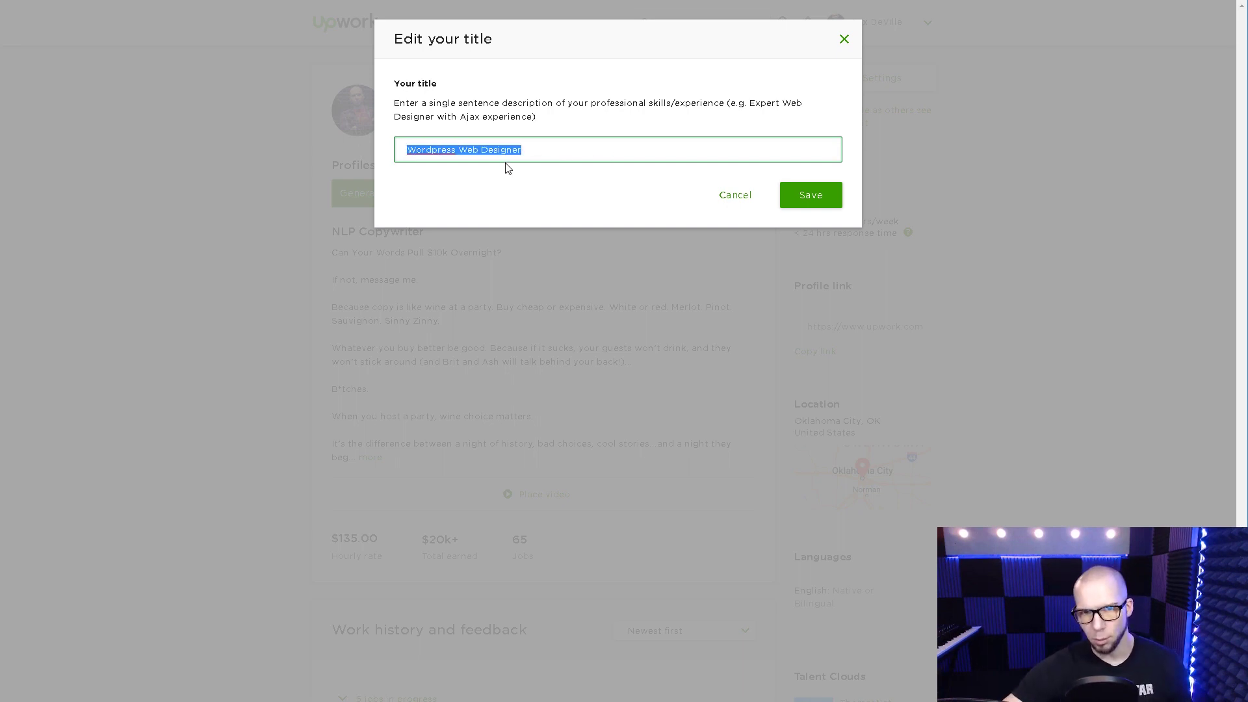
left_click(544, 142)
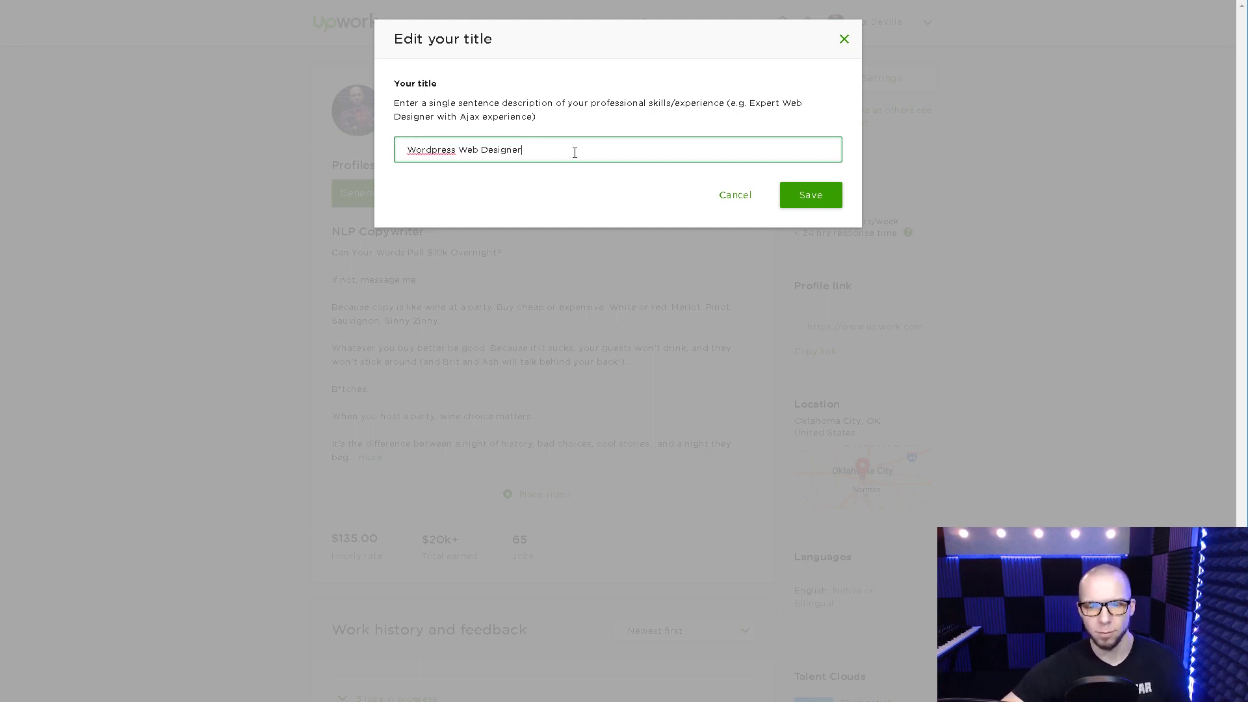
left_click_drag(576, 150, 333, 130)
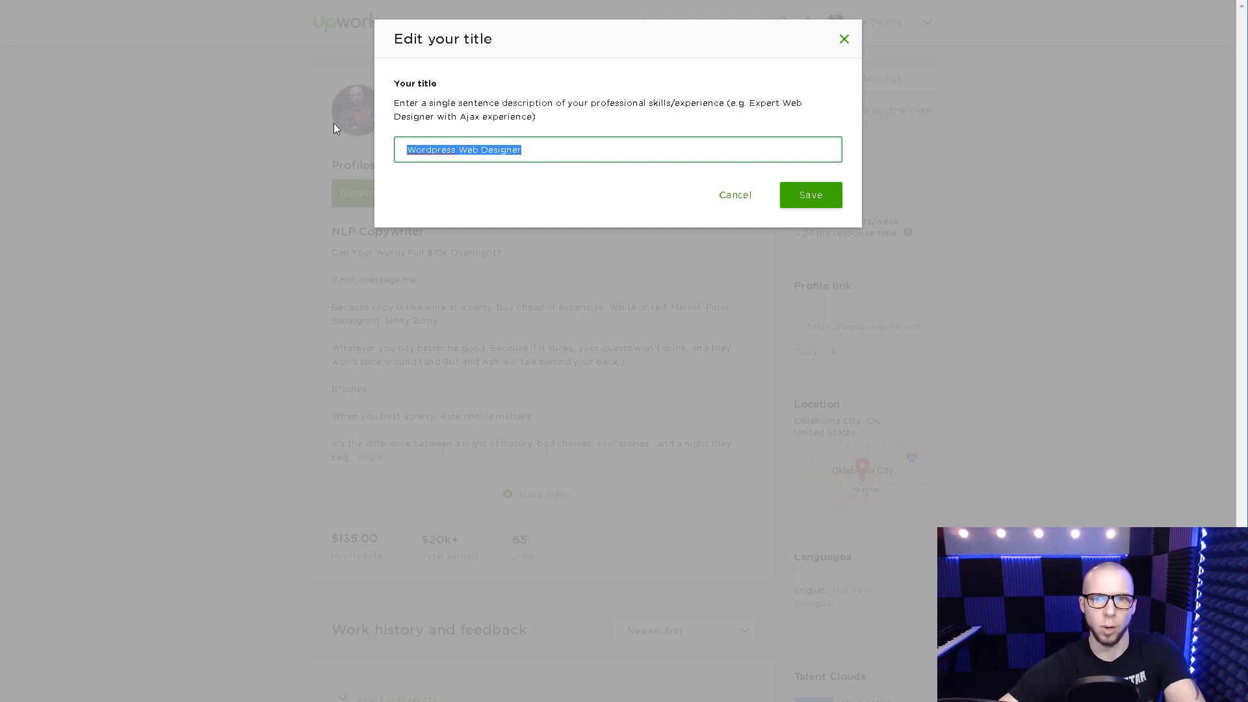
left_click(551, 149)
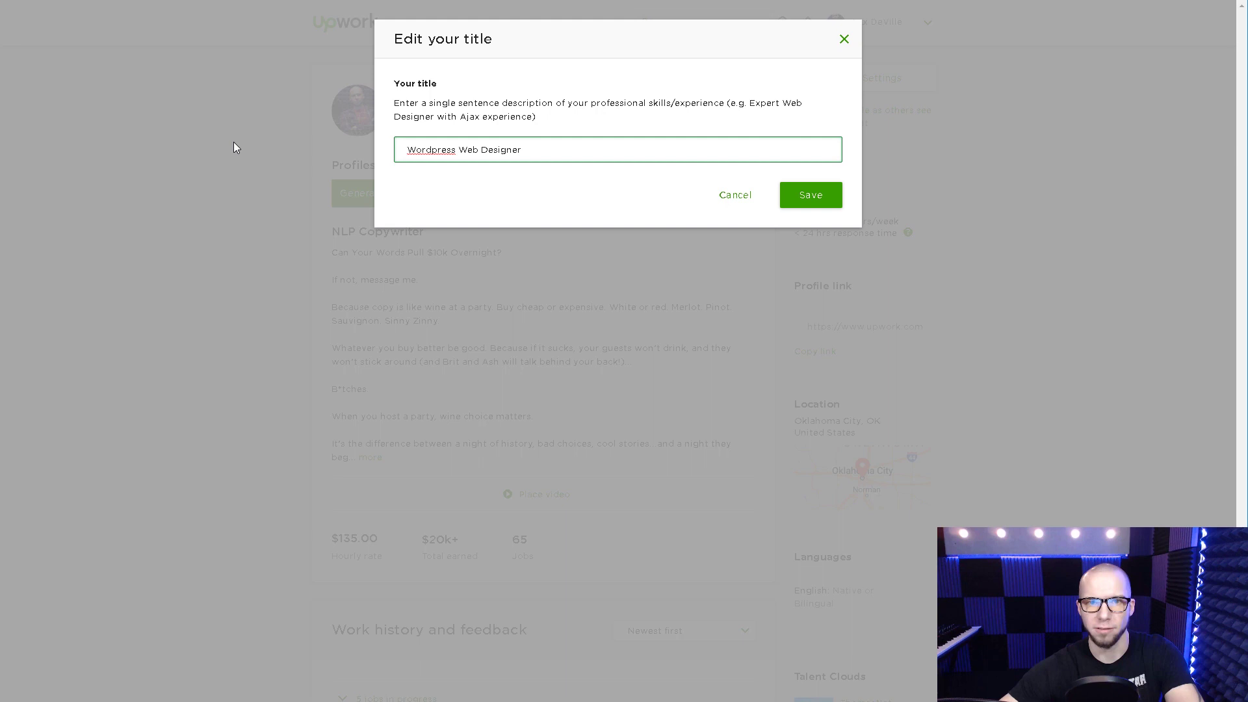
key("ctrl+a")
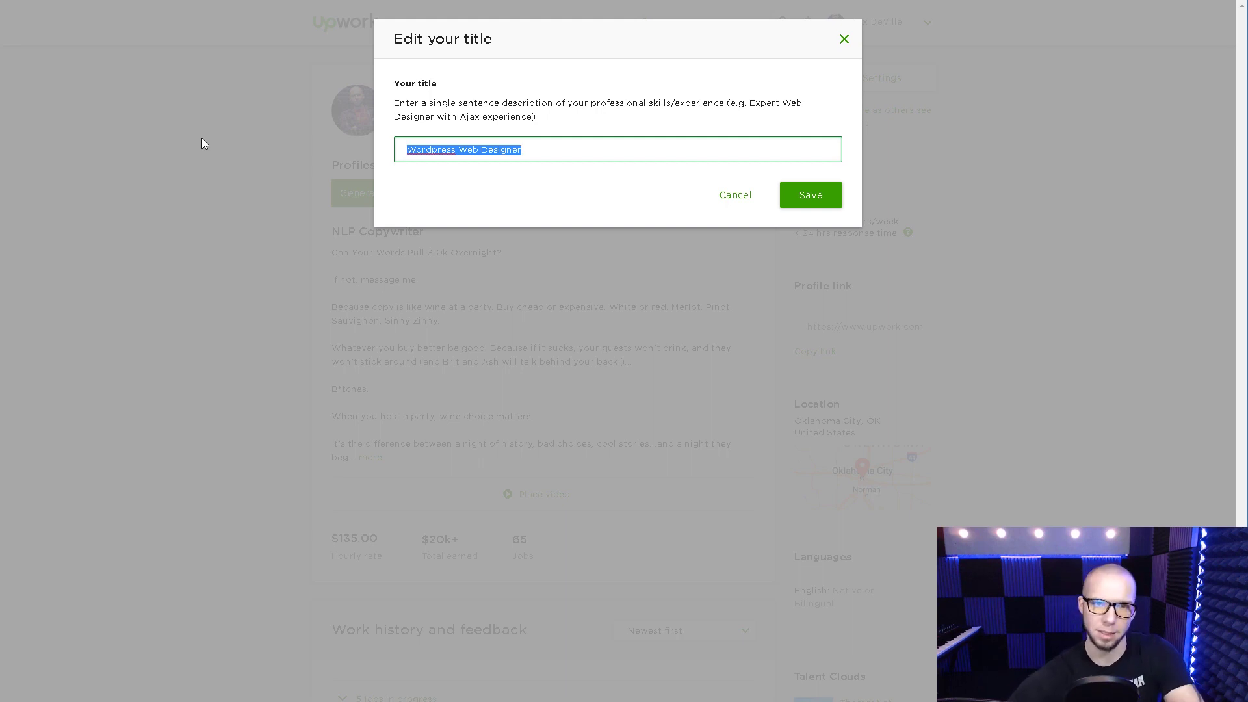
Try the title 'Brand Social Media Manager', then clear the field entirely
key("BackSpace")
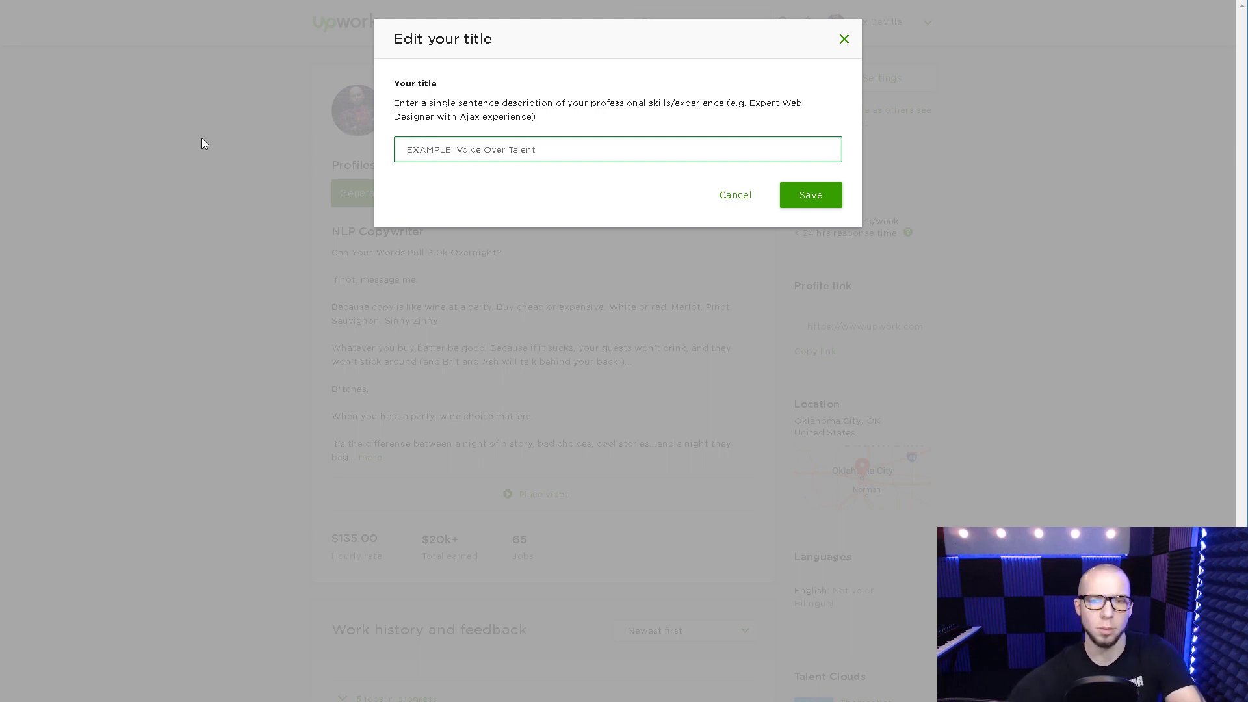
type("Brand Social ")
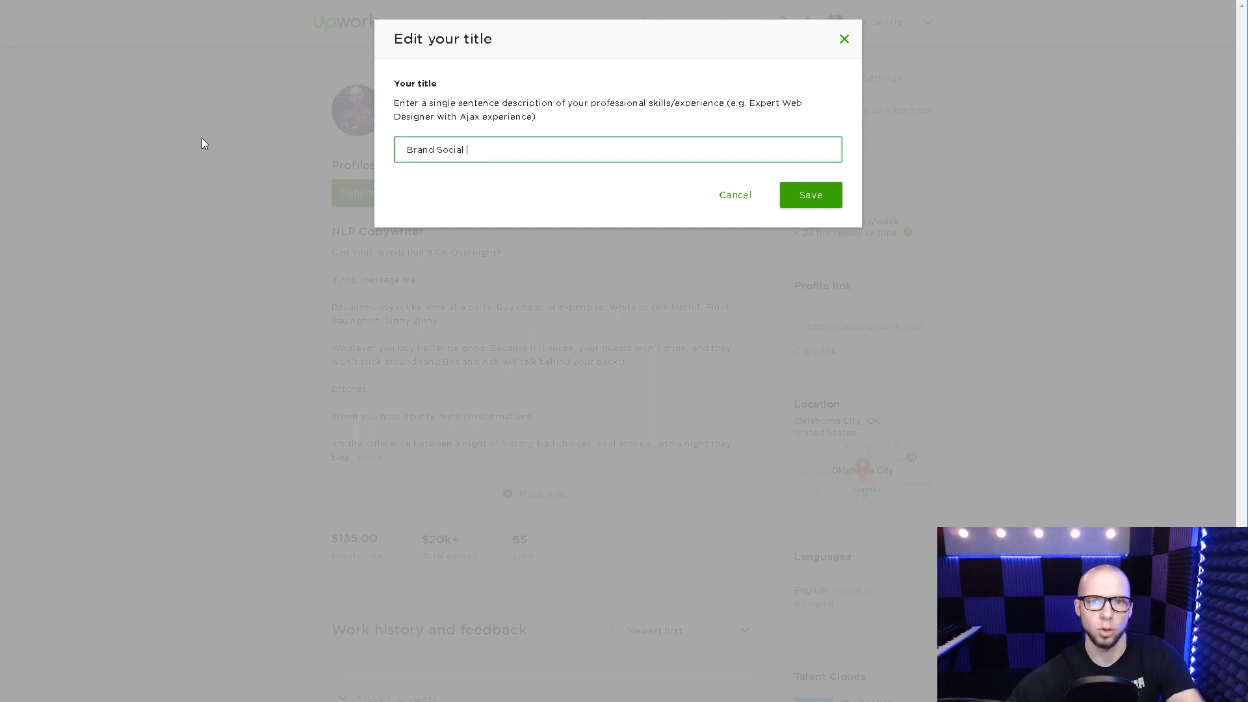
type("media")
key("BackSpace")
key("BackSpace")
key("BackSpace")
key("BackSpace")
key("BackSpace")
type("M")
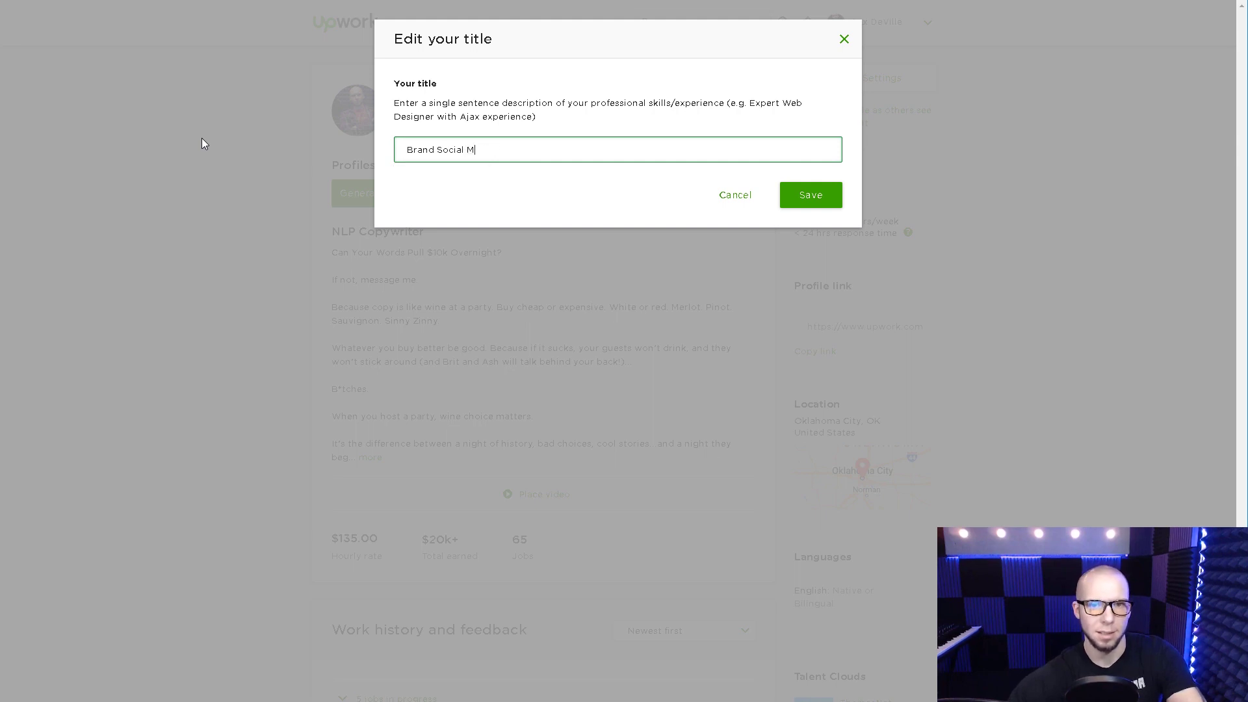
type("edia Manager")
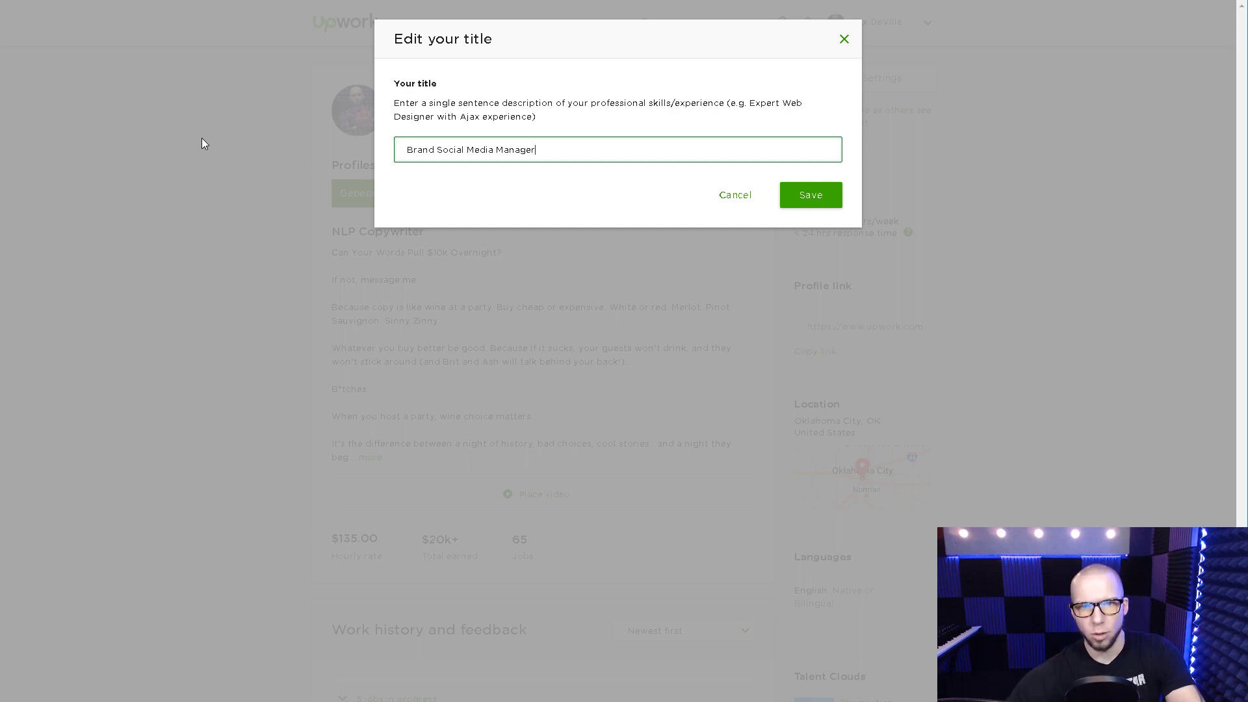
key("ctrl+a")
key("BackSpace")
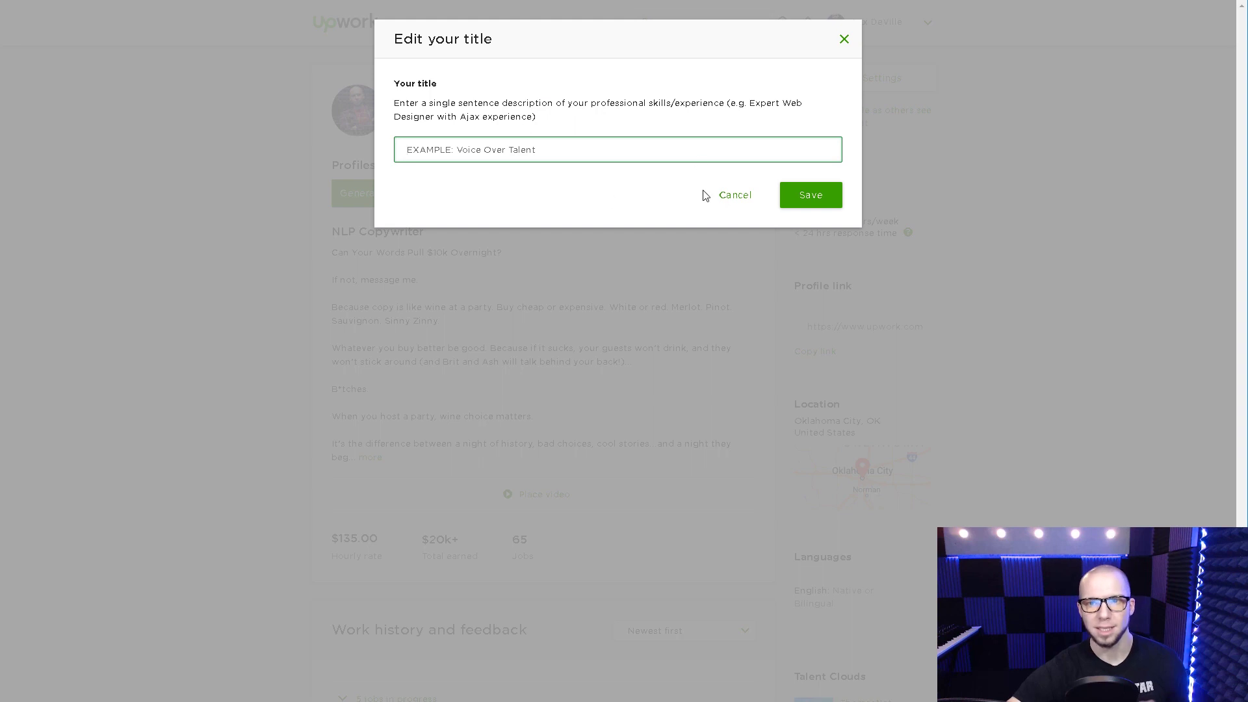
Discard the title edit, keeping NLP Copywriter, and open the account switcher menu
left_click(745, 198)
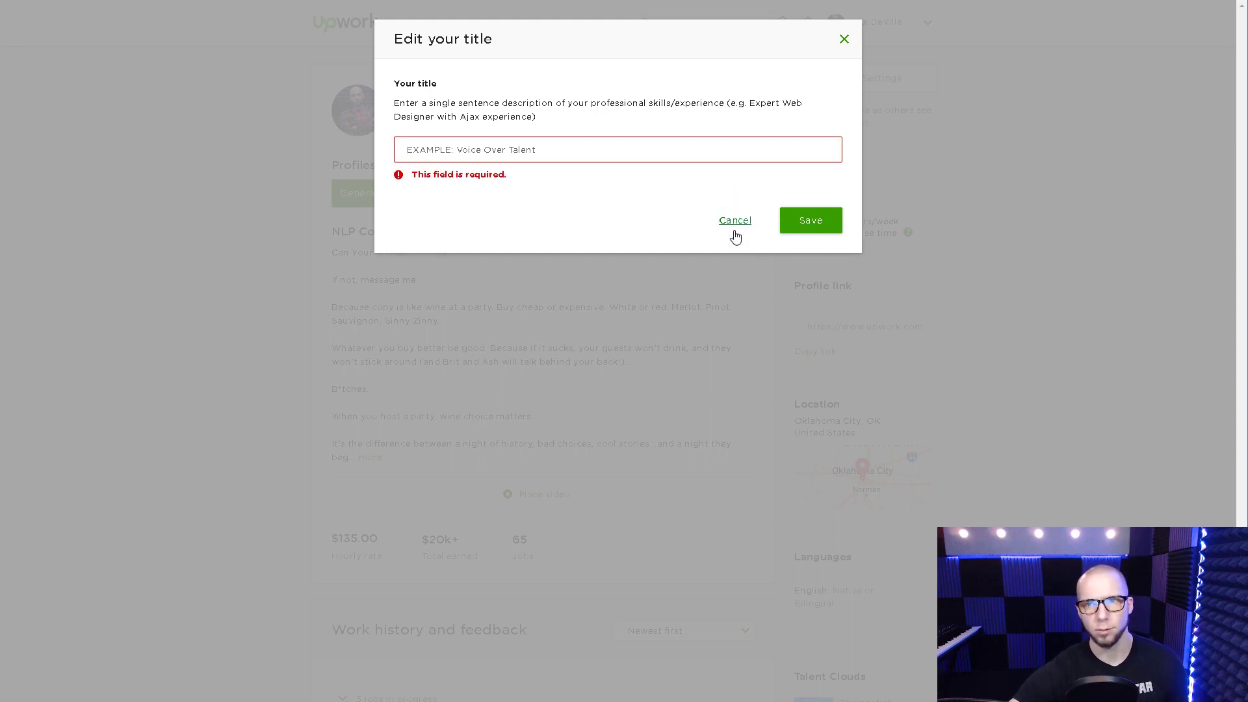
left_click(844, 39)
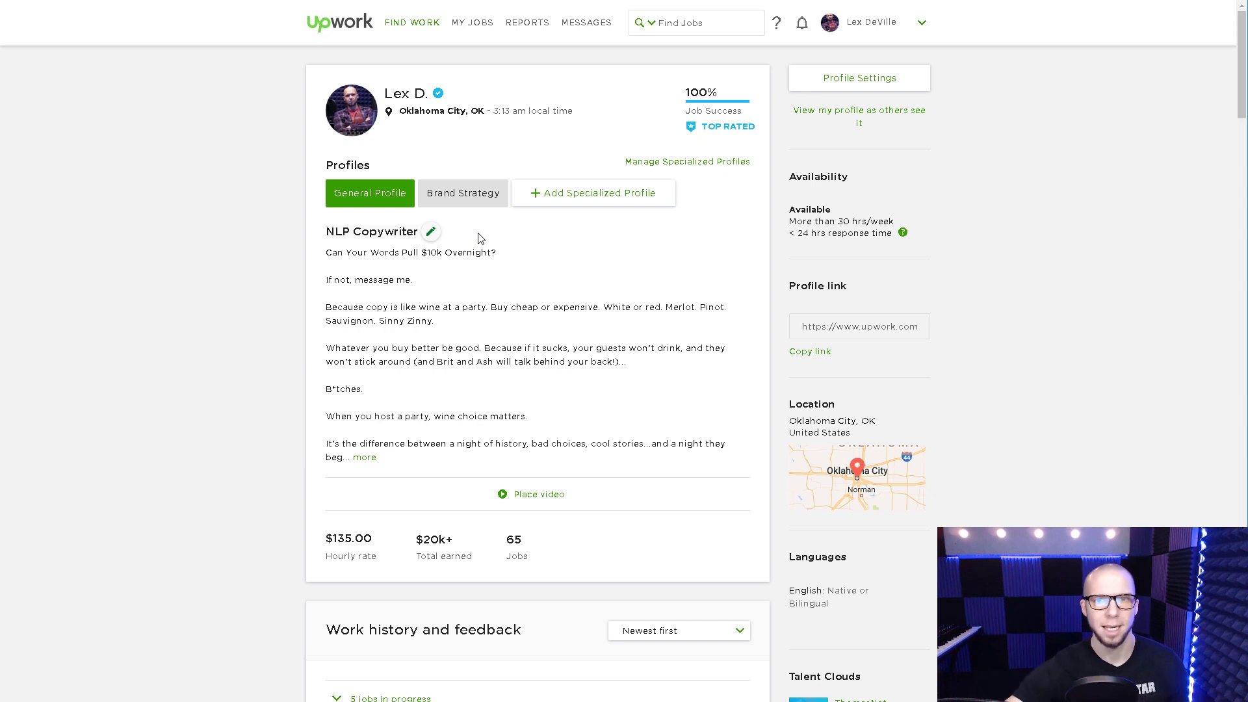
left_click(892, 26)
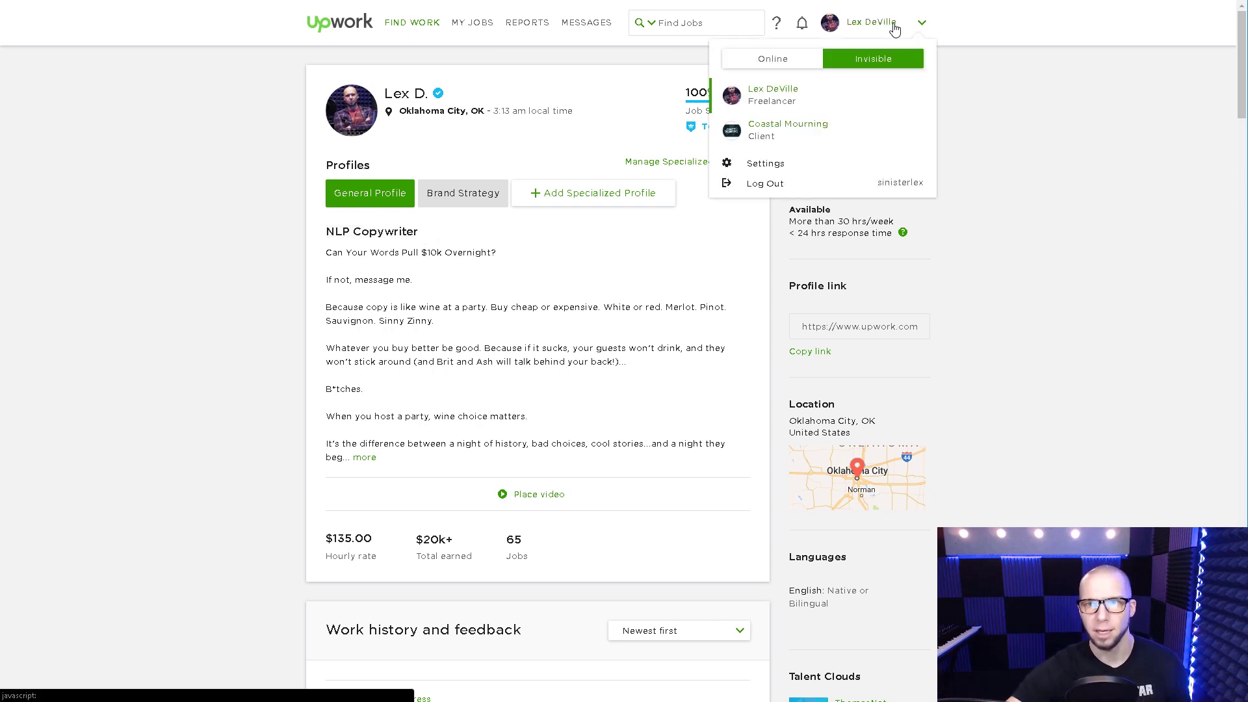
Switch to the client account and search freelancers for 'nlp copywriter'
left_click(790, 133)
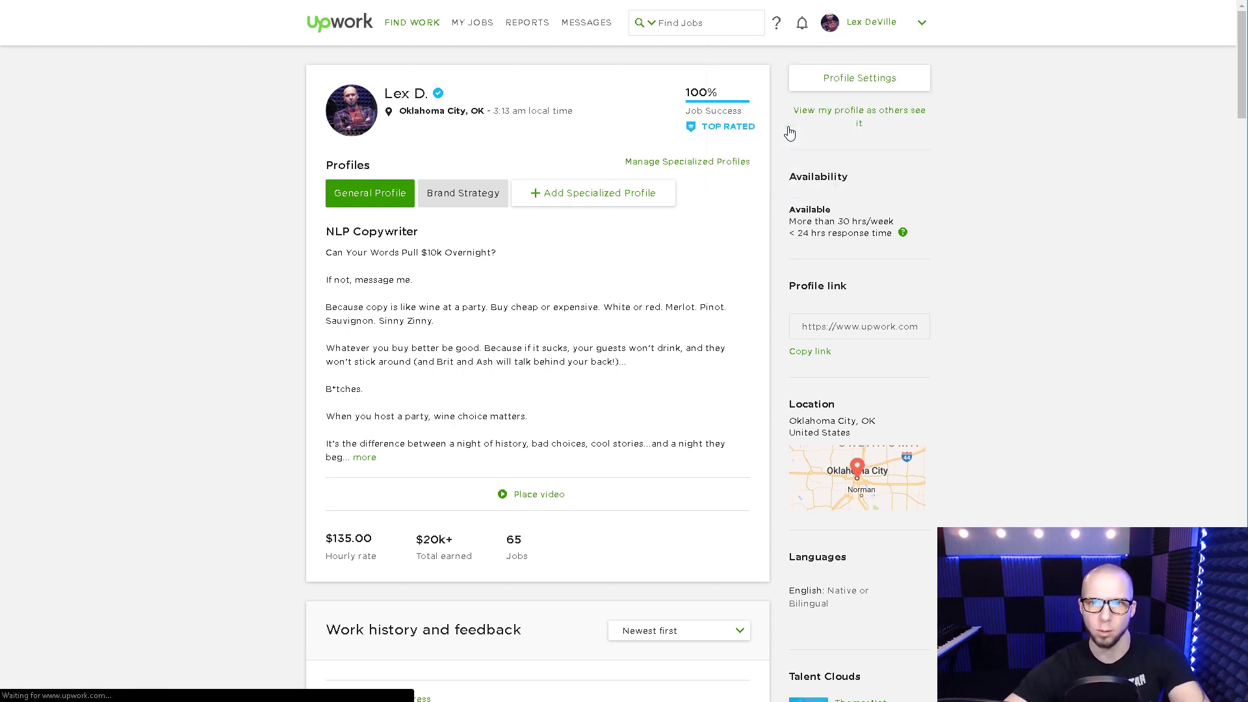
left_click(763, 24)
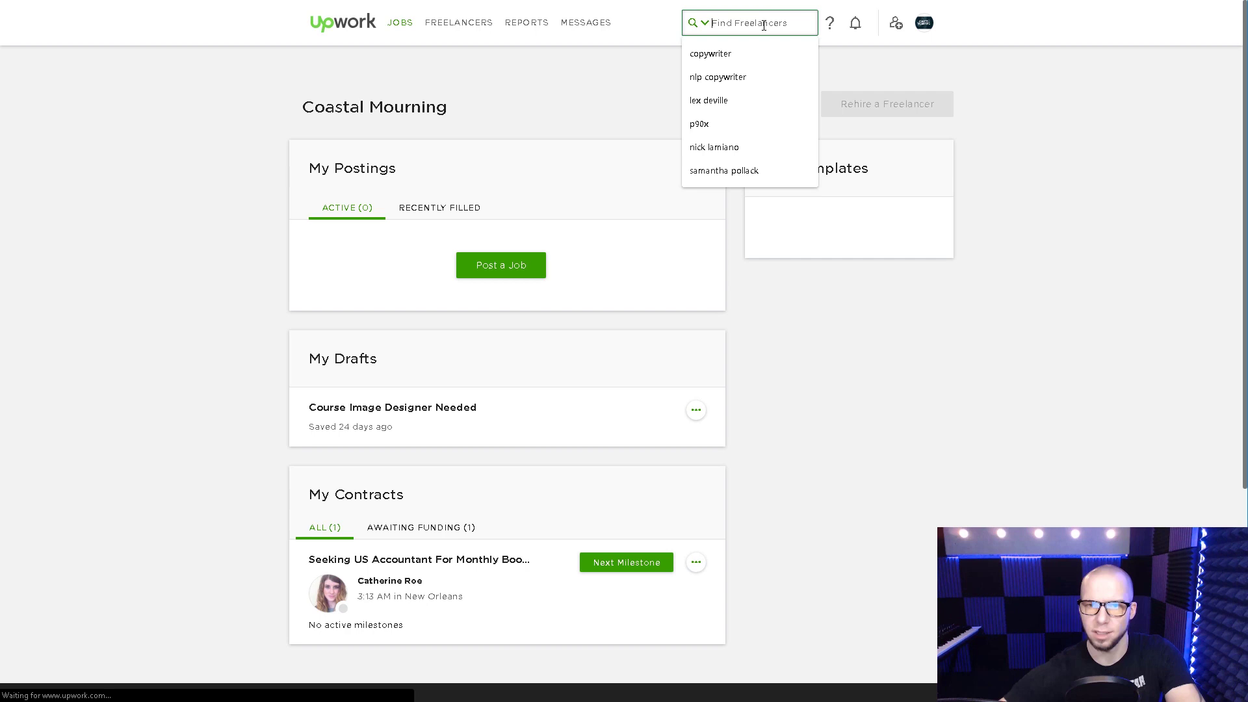
type("nlp c")
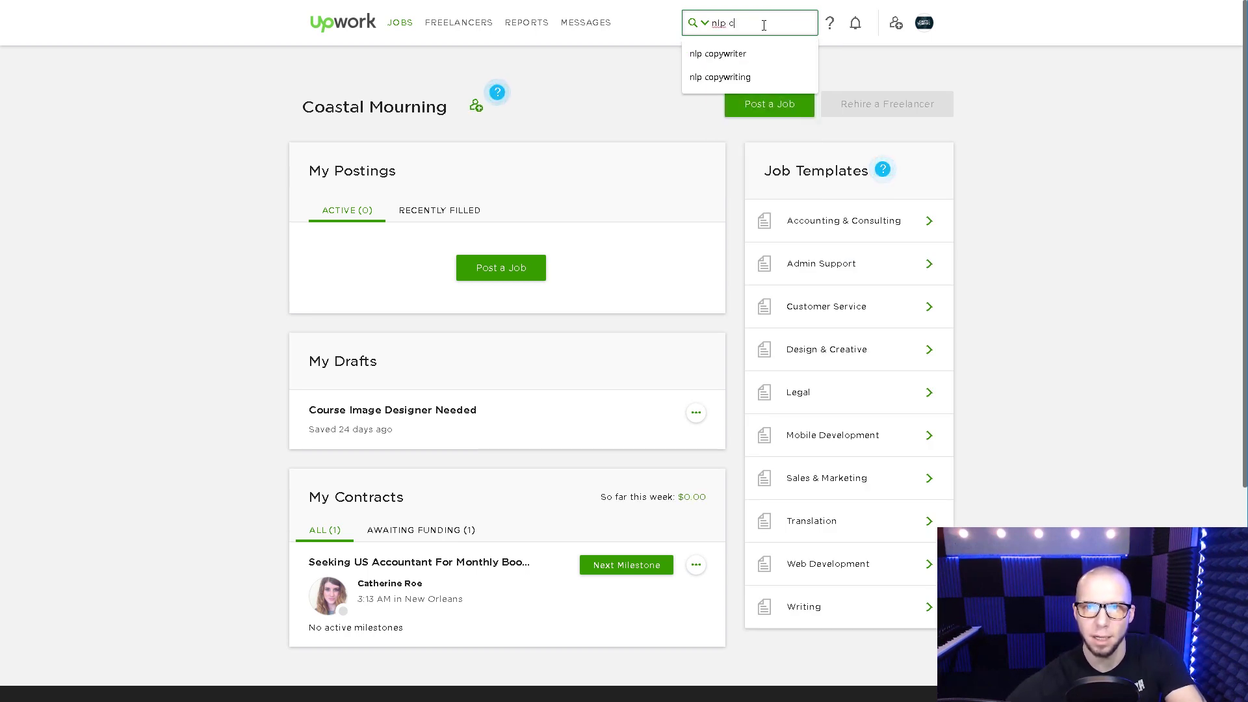
type("opywriter")
key("Return")
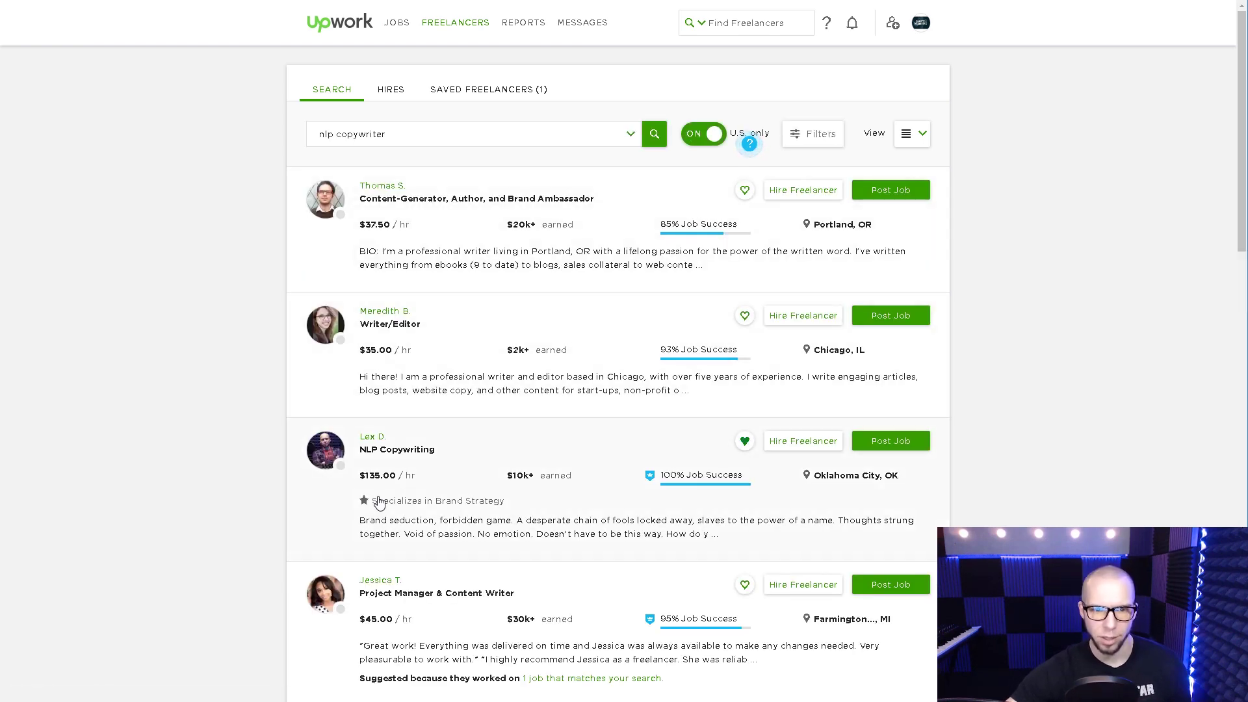
mouse_move(564, 459)
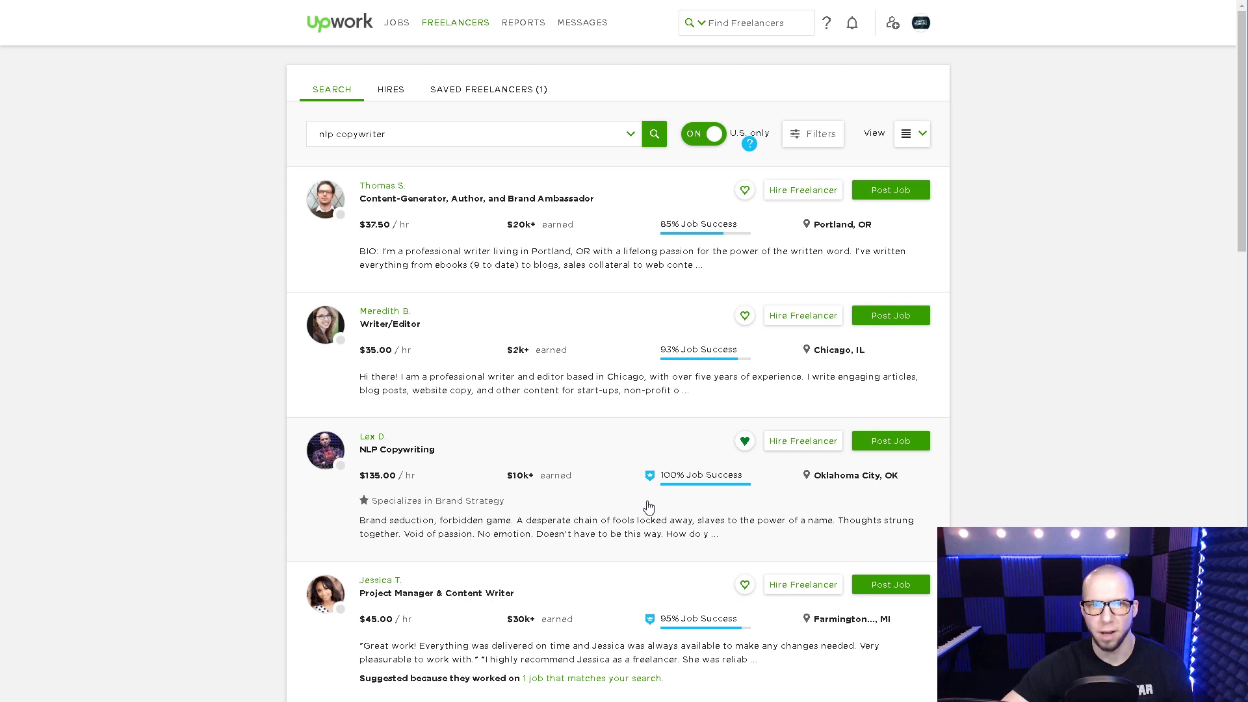
left_click(543, 479)
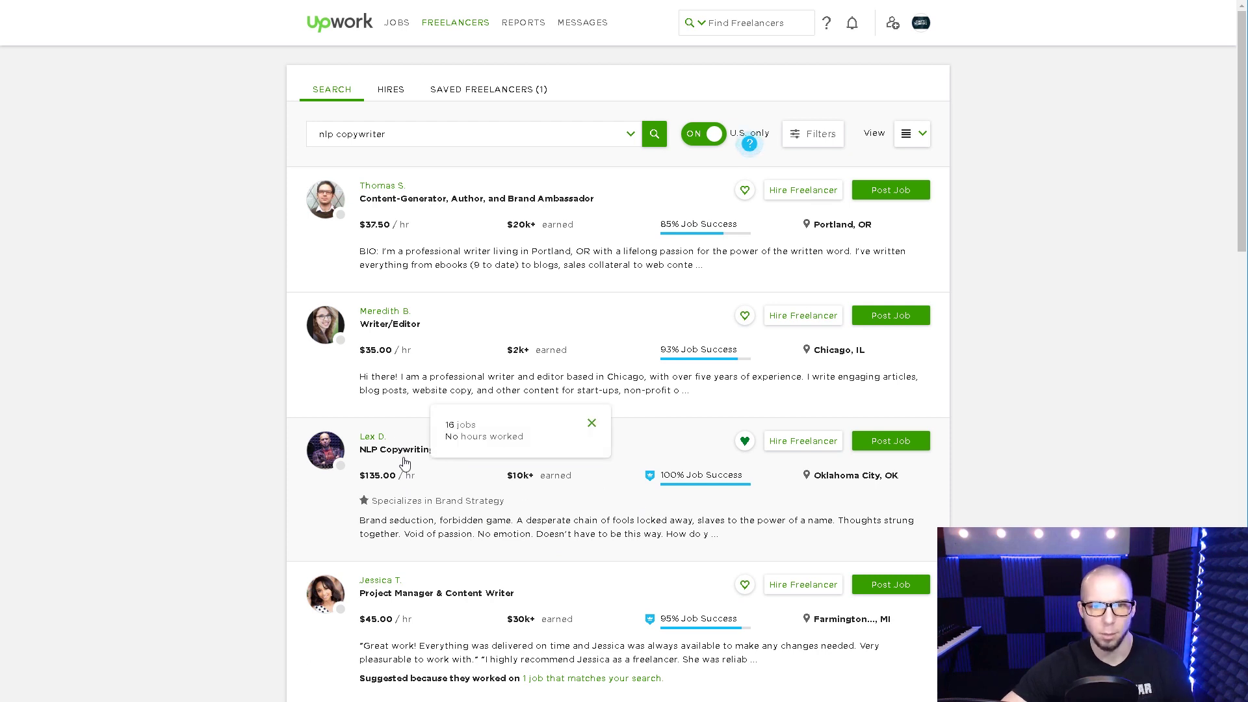
left_click(524, 227)
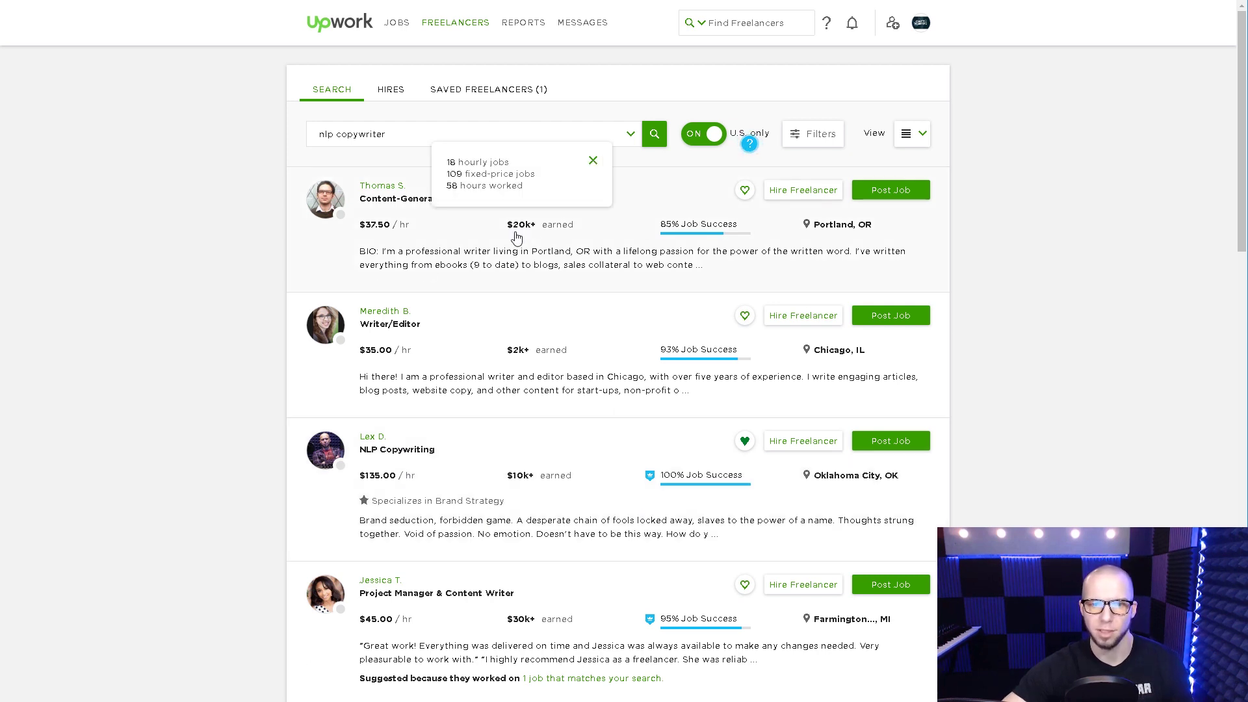
left_click(516, 238)
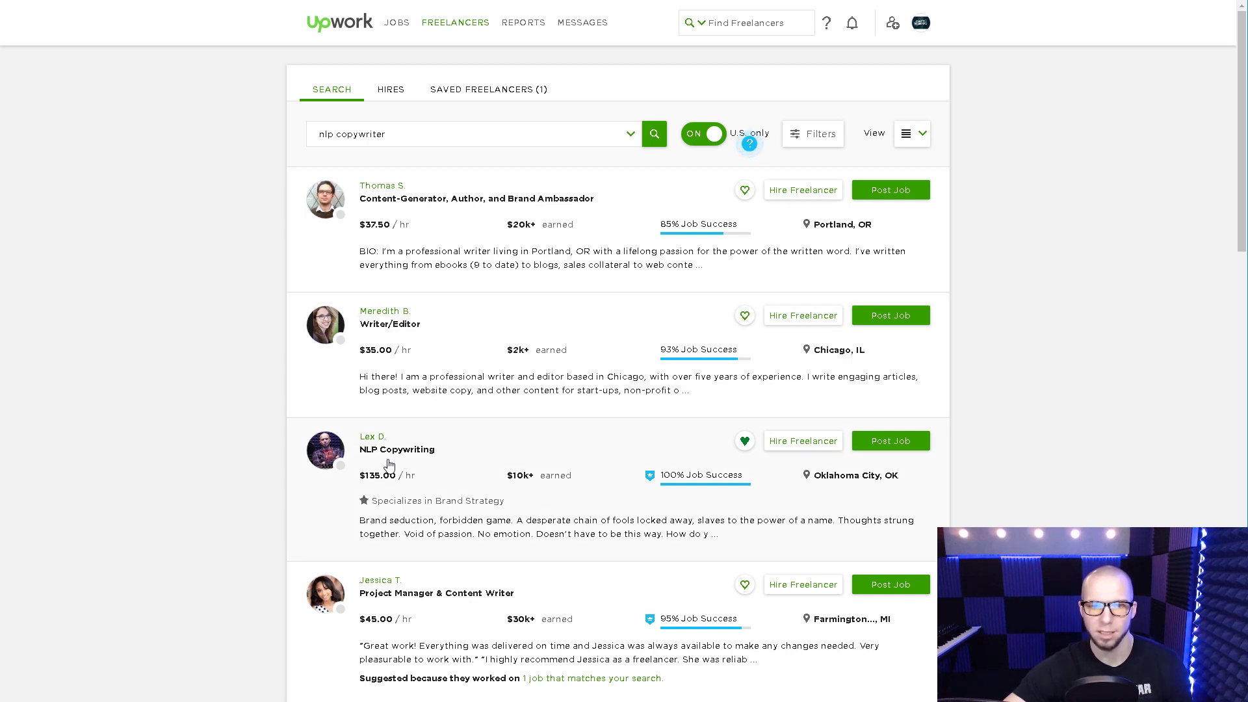
left_click(334, 139)
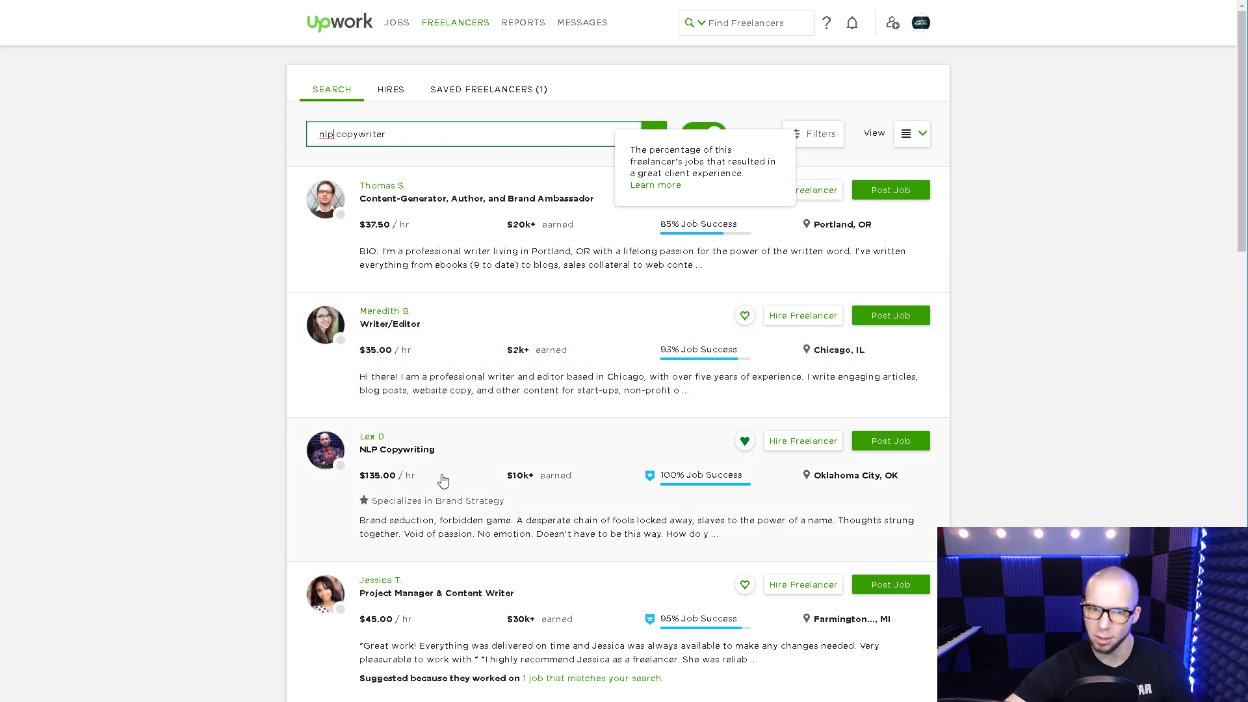
mouse_move(478, 481)
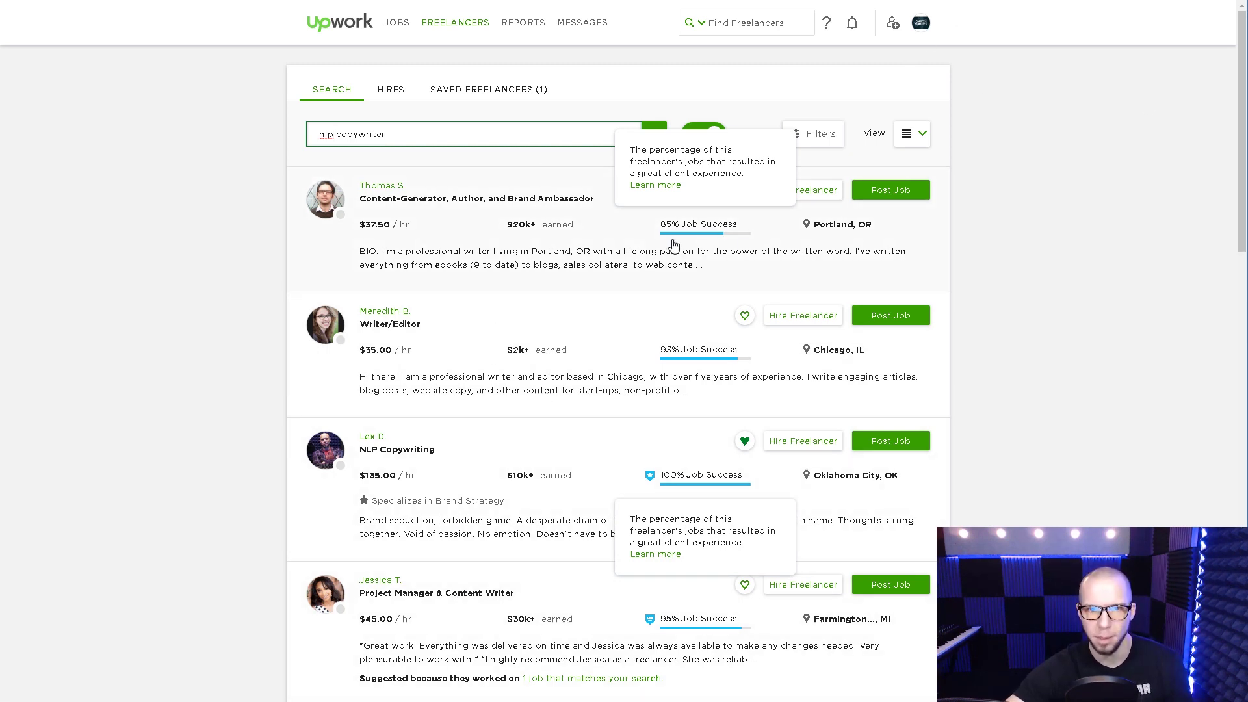
left_click(982, 336)
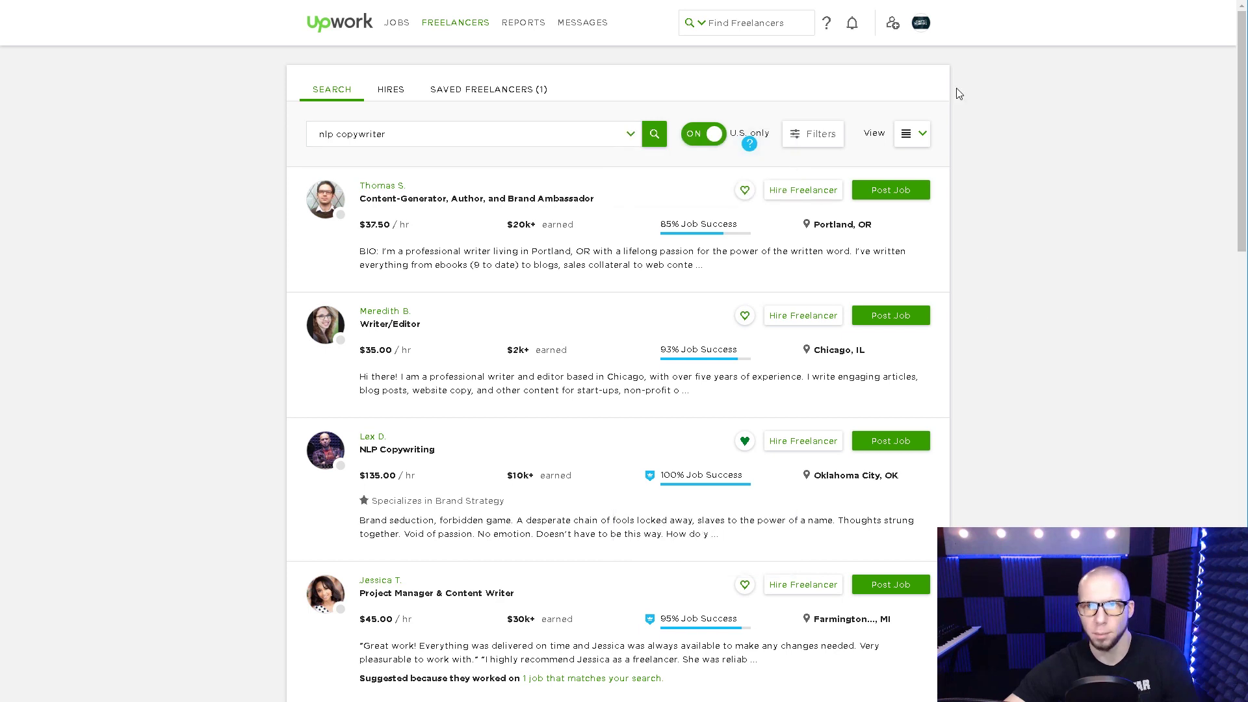
Switch from the client account back to the freelancer account's profile
left_click(921, 24)
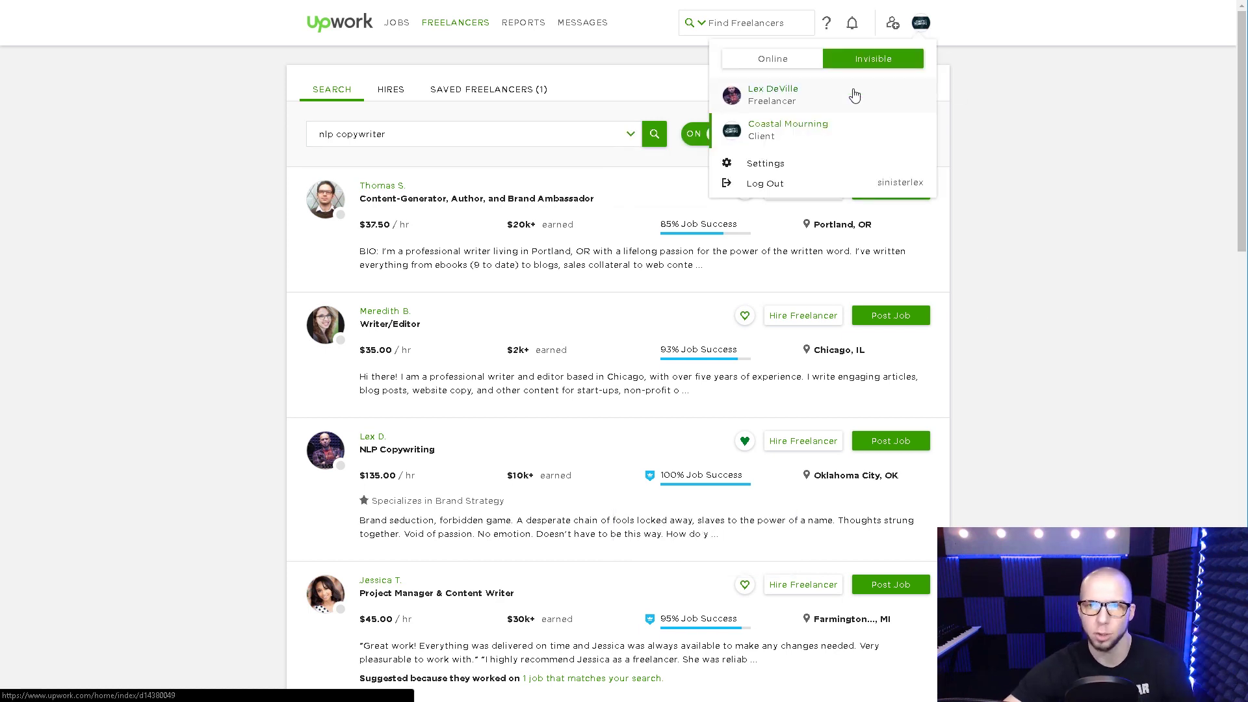
left_click(804, 101)
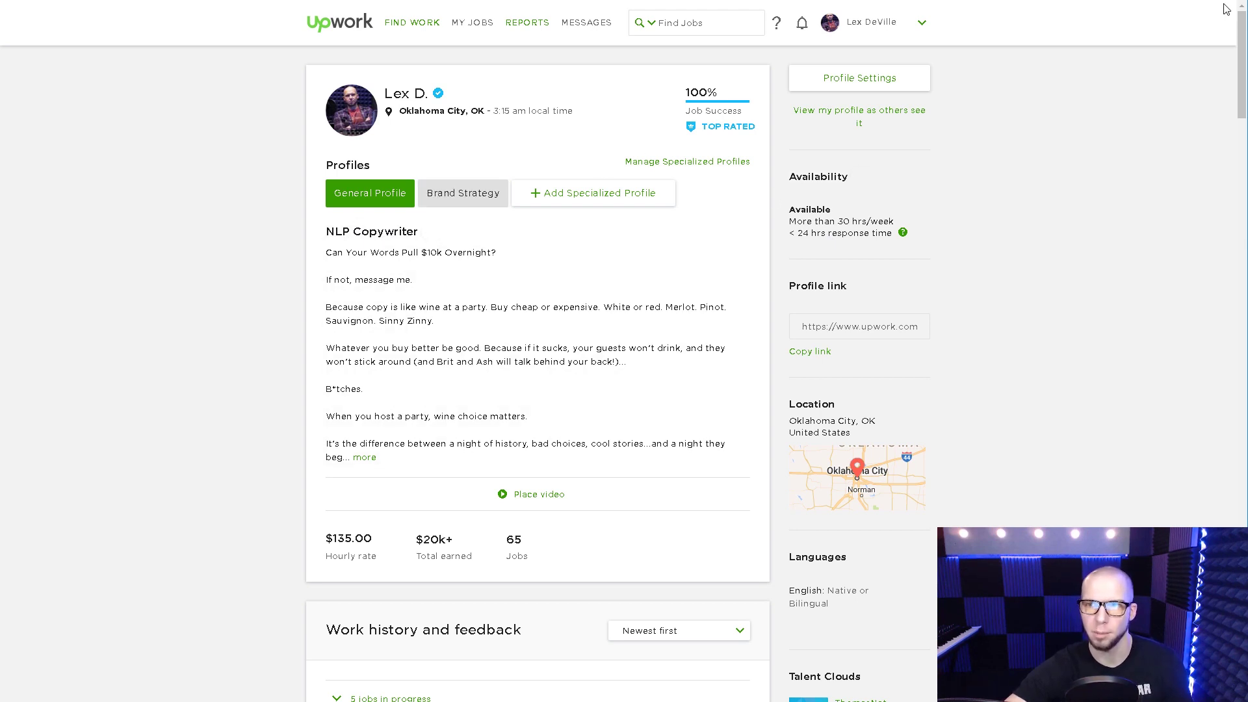
Scroll down the General Profile to the Skills section with its six copywriting tags
left_click_drag(1241, 59, 1237, 81)
scroll(1237, 81, "down", 1)
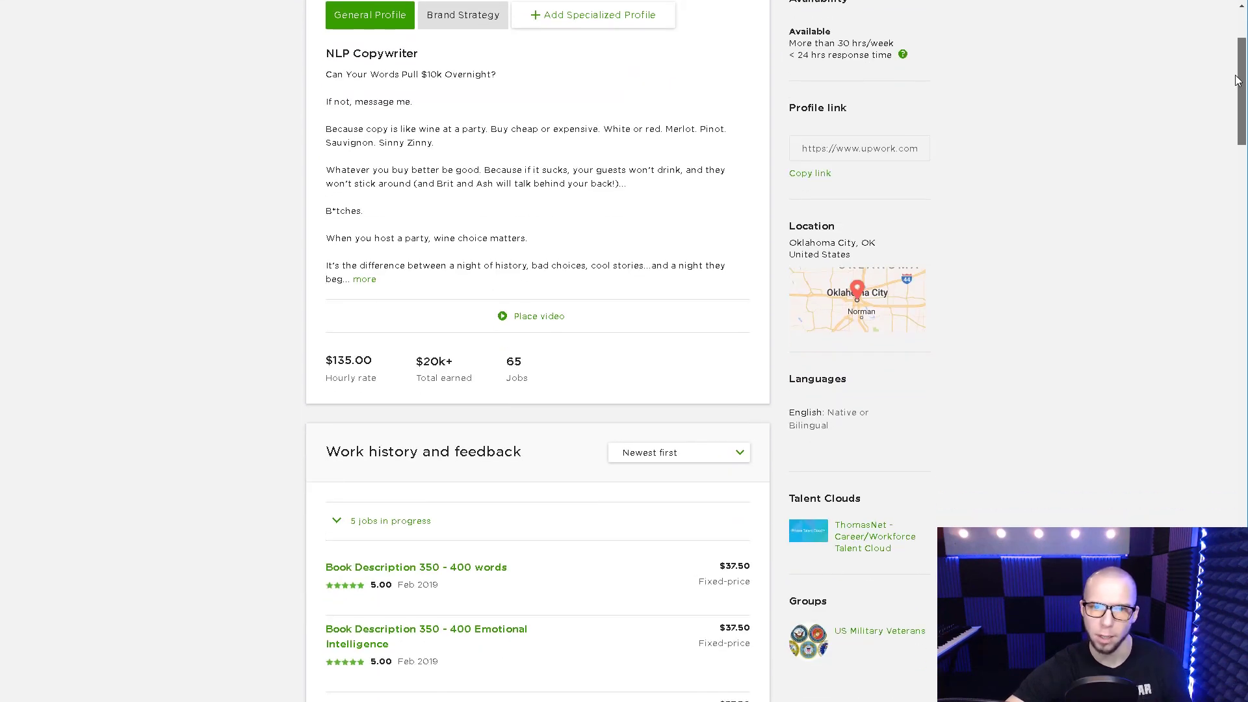
left_click_drag(1237, 81, 1198, 348)
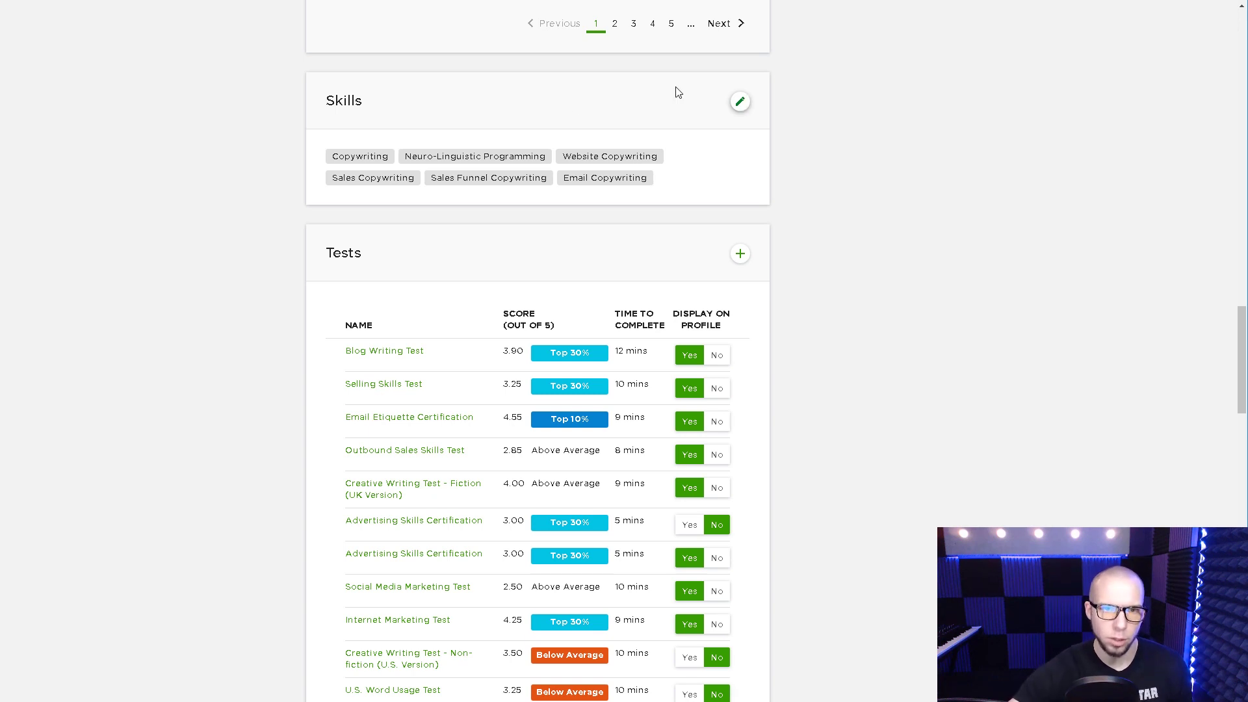
left_click(353, 156)
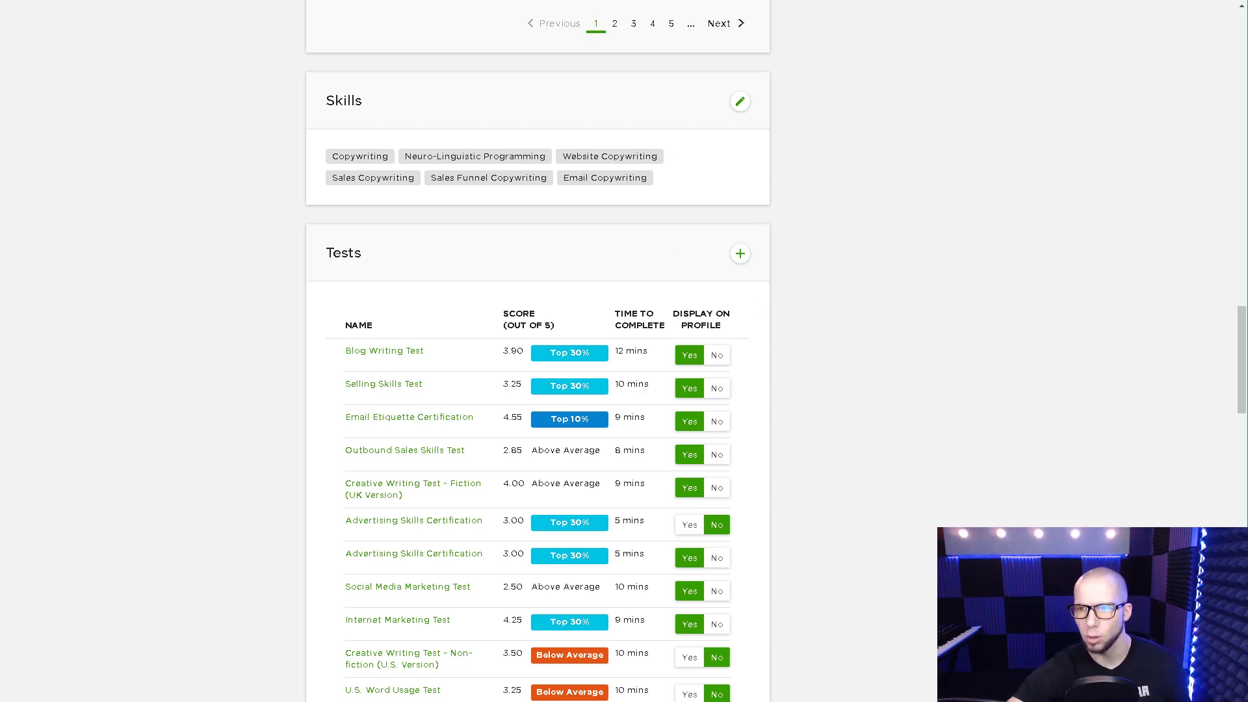
left_click_drag(1242, 348, 1243, 343)
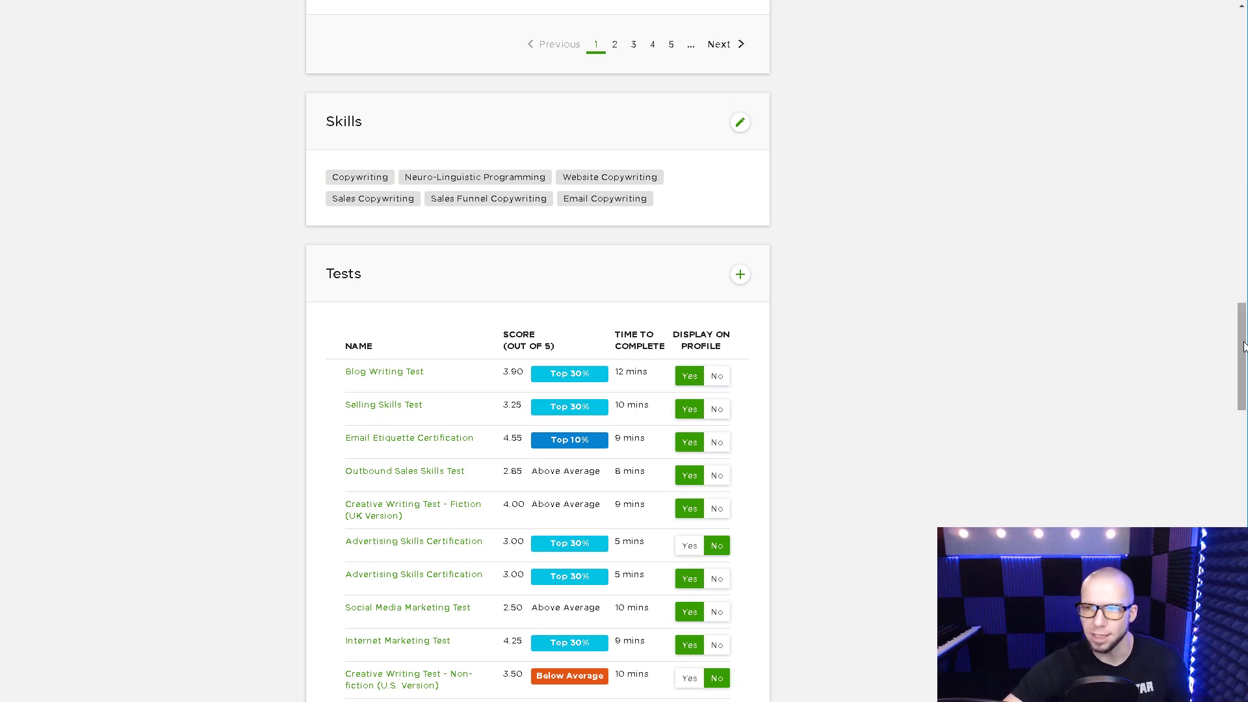
Scroll back to the top of the NLP Copywriter profile overview
scroll(1215, 322, "up", 20)
scroll(1192, 119, "up", 8)
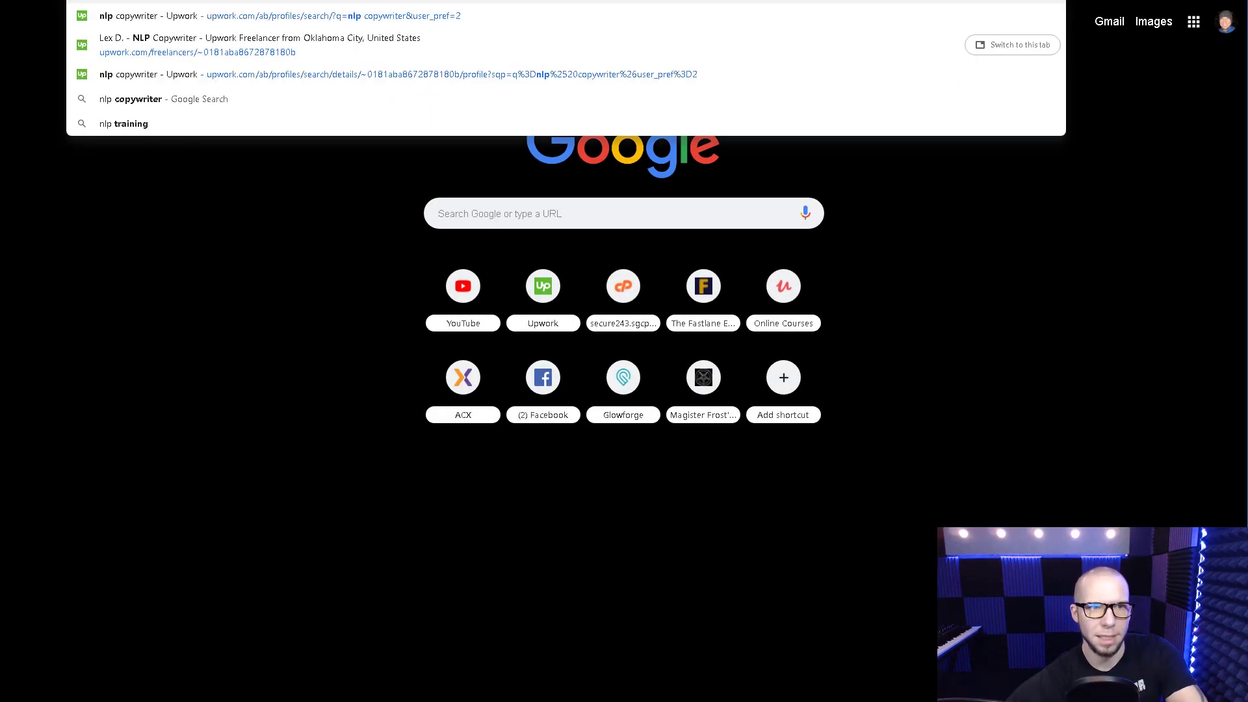
Run the Google search for 'nlp copywriter' and scroll down to the Upwork listing
key("Return")
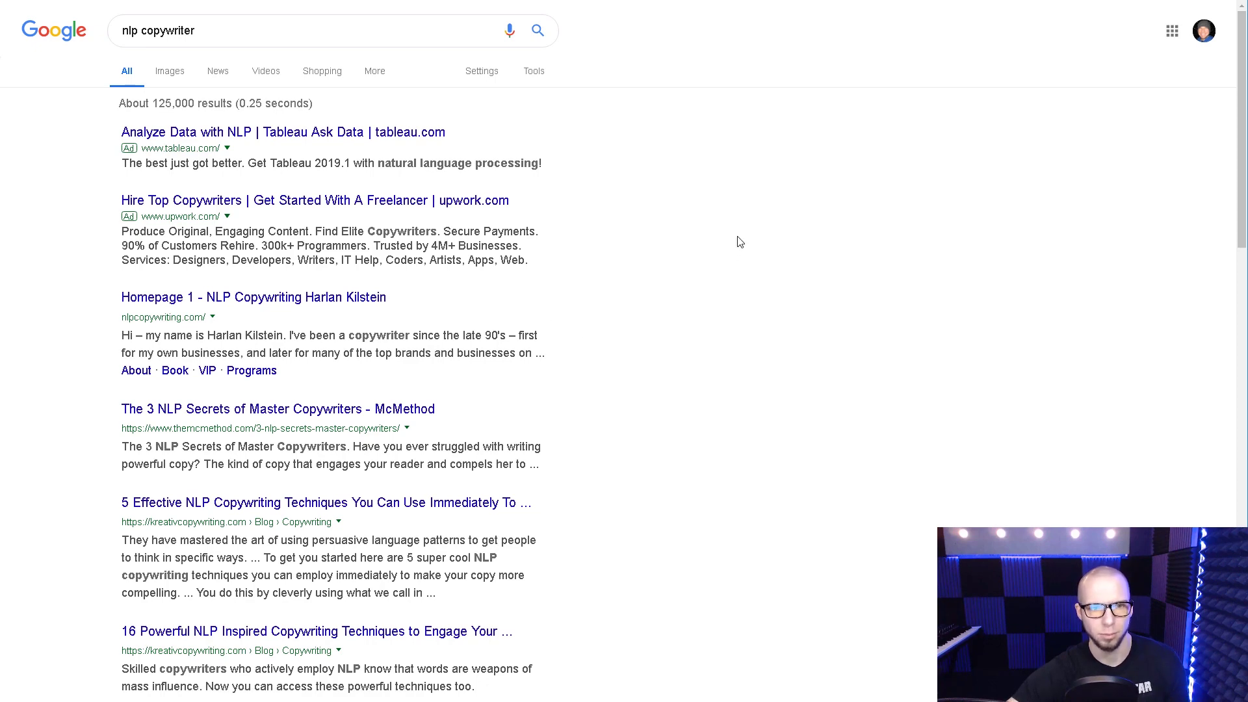
scroll(740, 242, "down", 3)
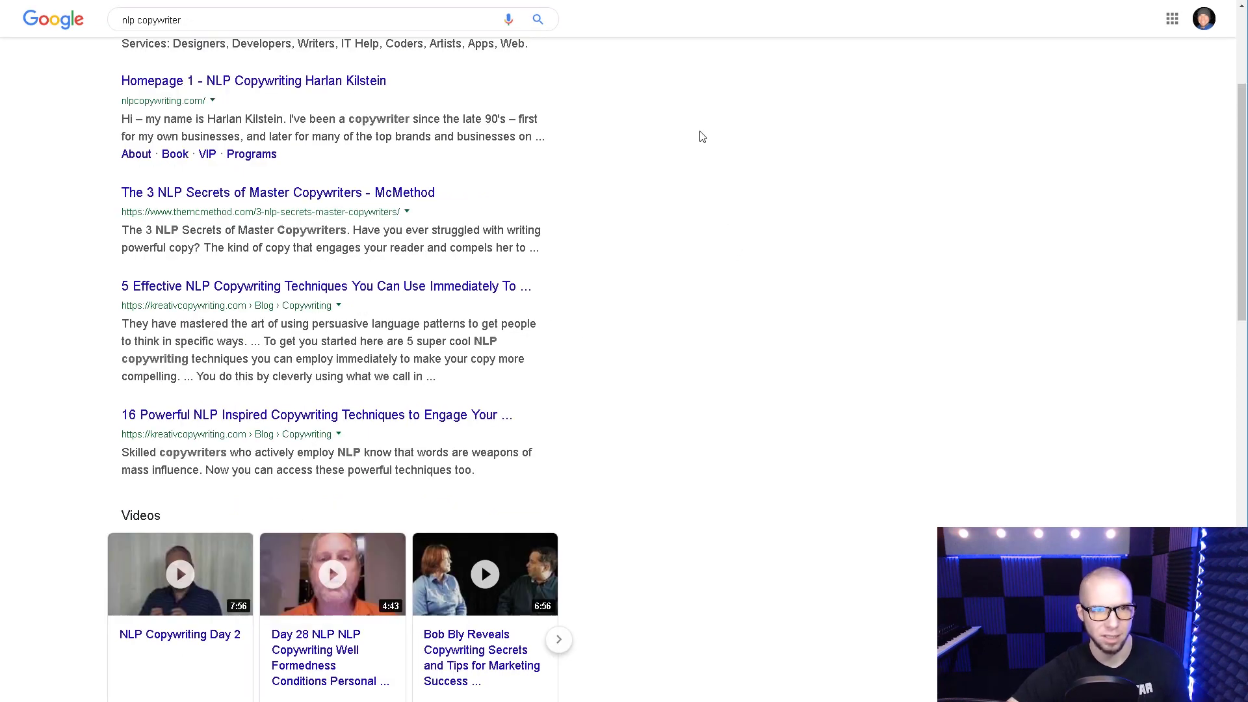
scroll(699, 141, "down", 6)
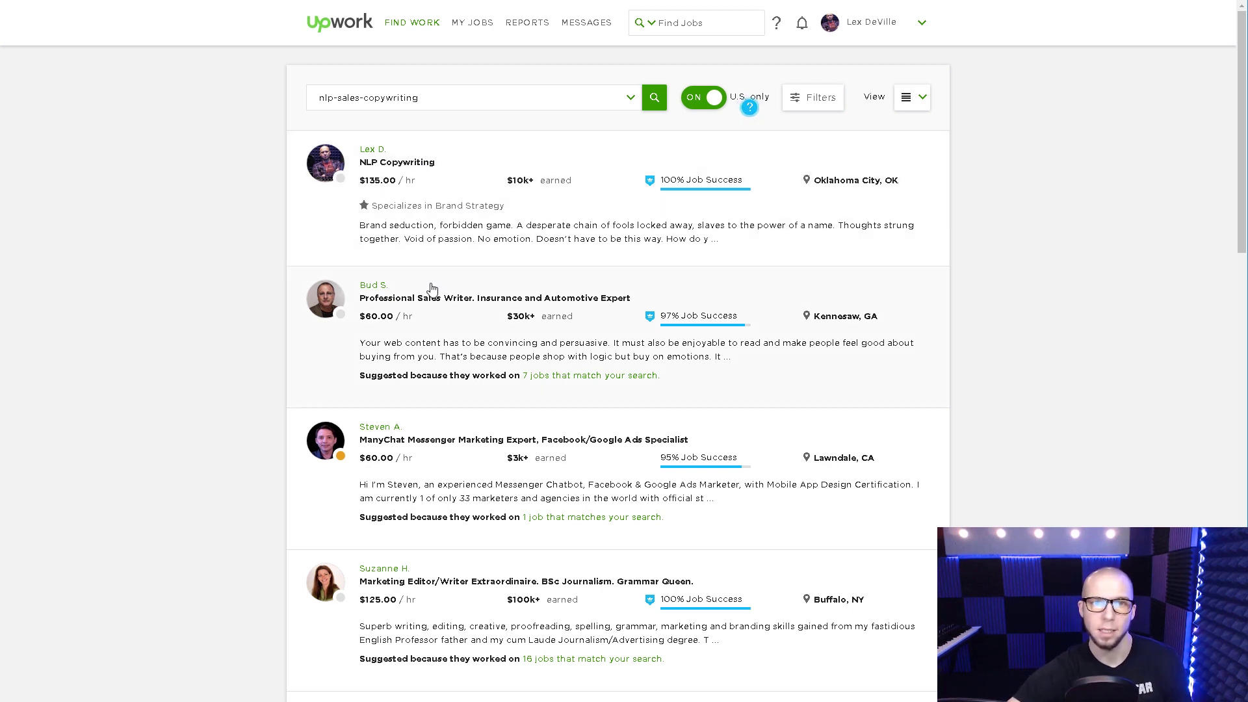
Check the job count behind the top NLP Copywriting result's earnings figure
left_click(557, 176)
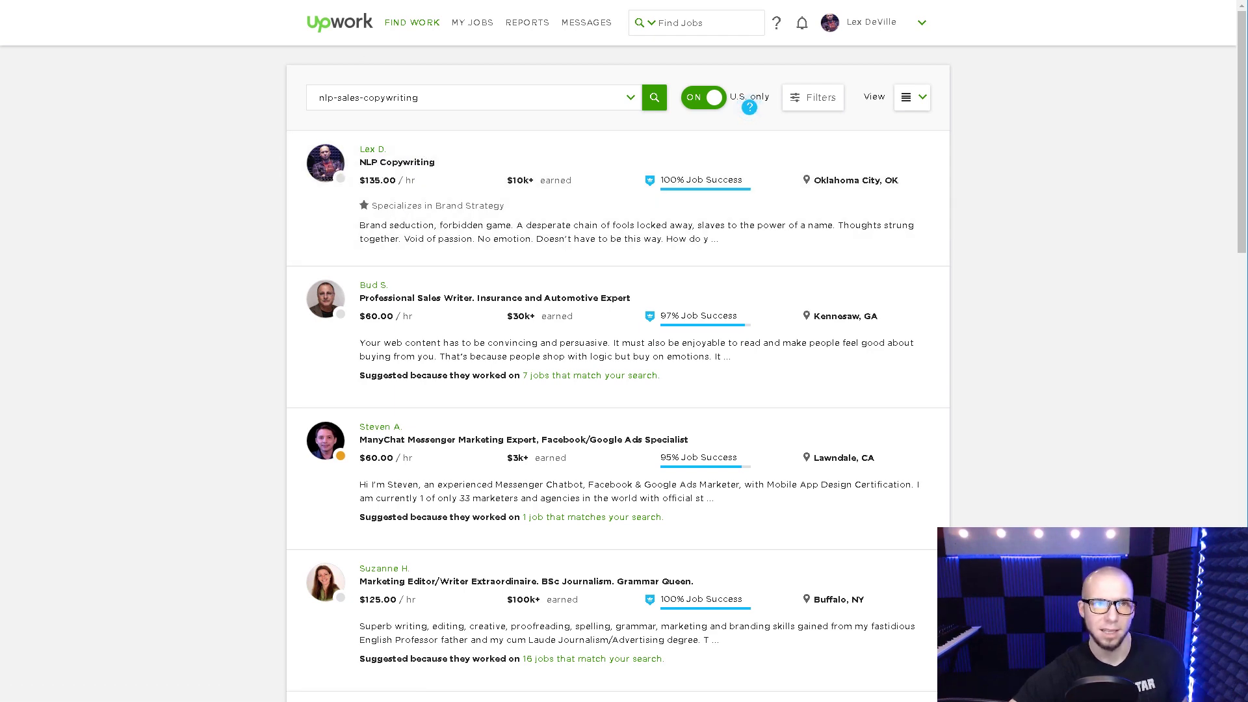
Open the top-ranked NLP Copywriting freelancer's profile from the search results
left_click(396, 162)
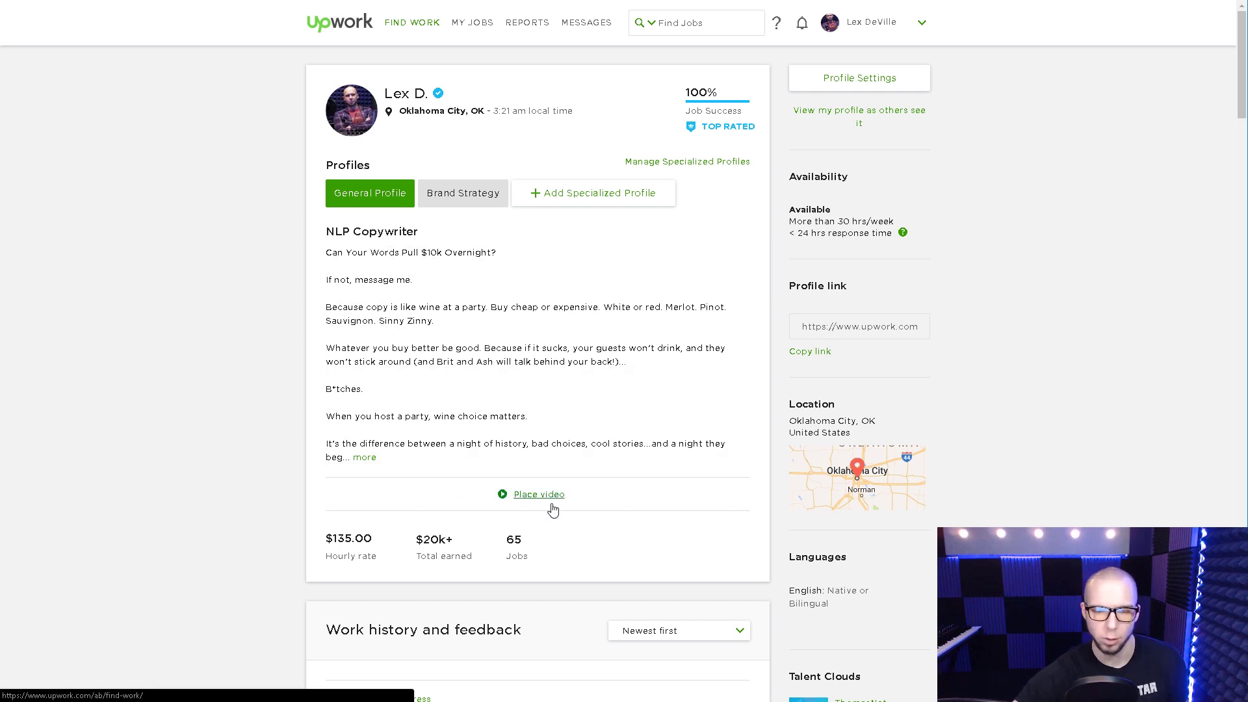